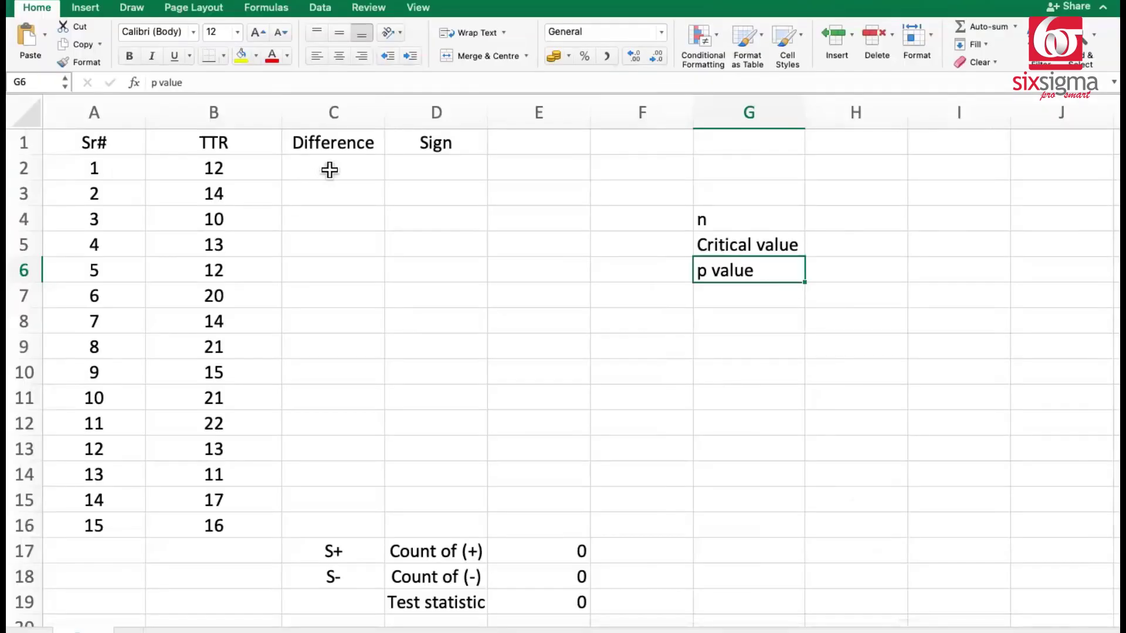
Step: Enter =B2-15 in C2 and fill it down to C16, giving differences -3 through 1
left_click(354, 167)
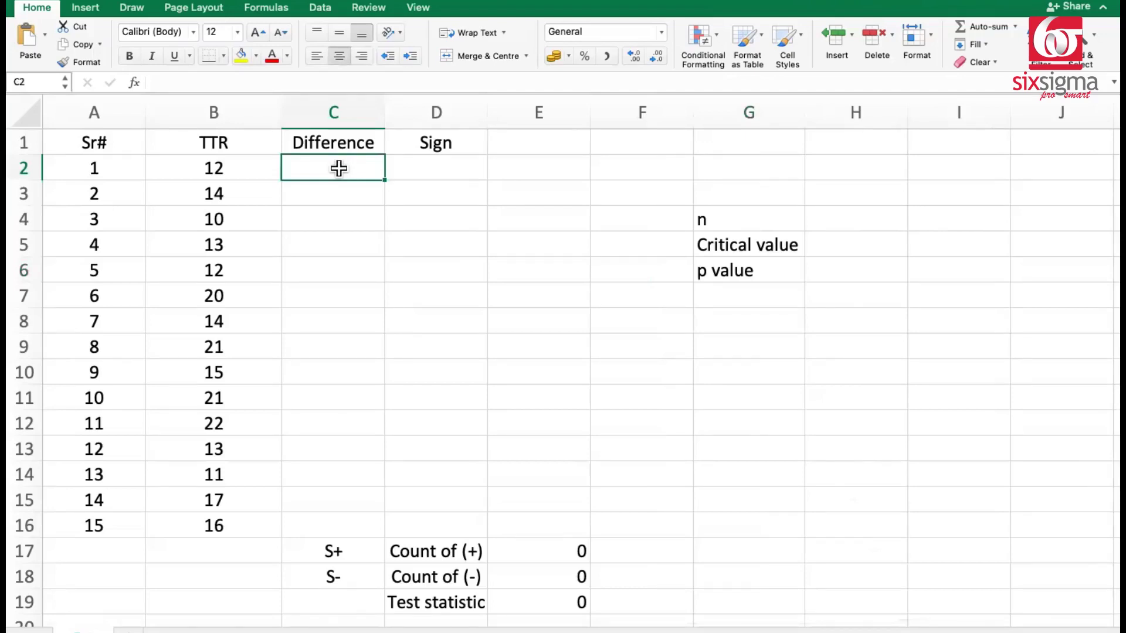
type("=")
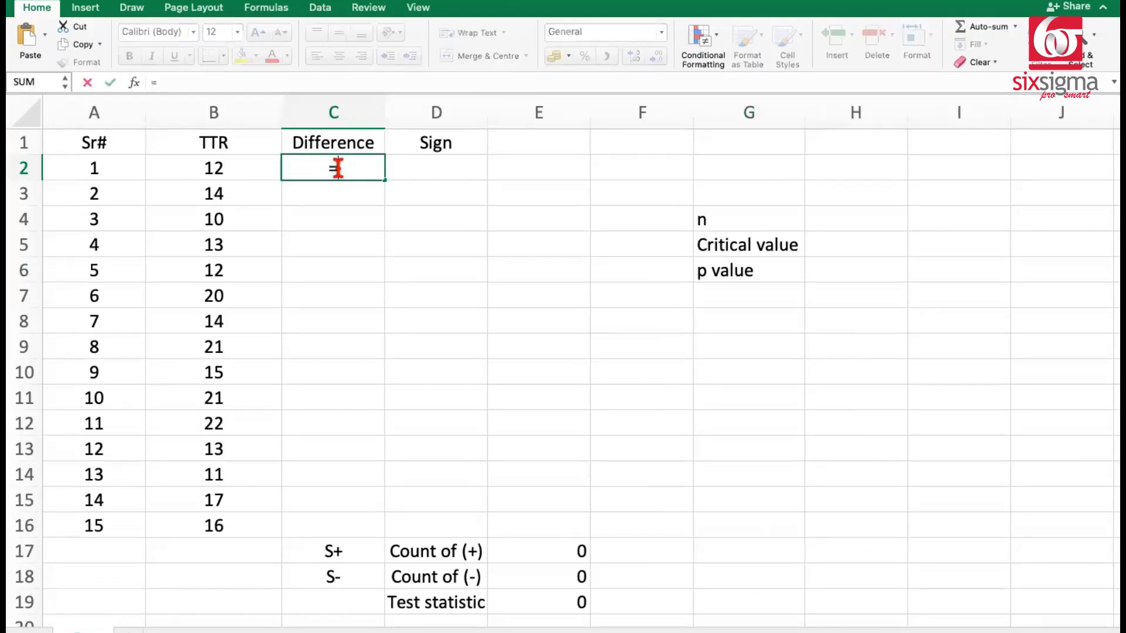
left_click(223, 167)
type("-15")
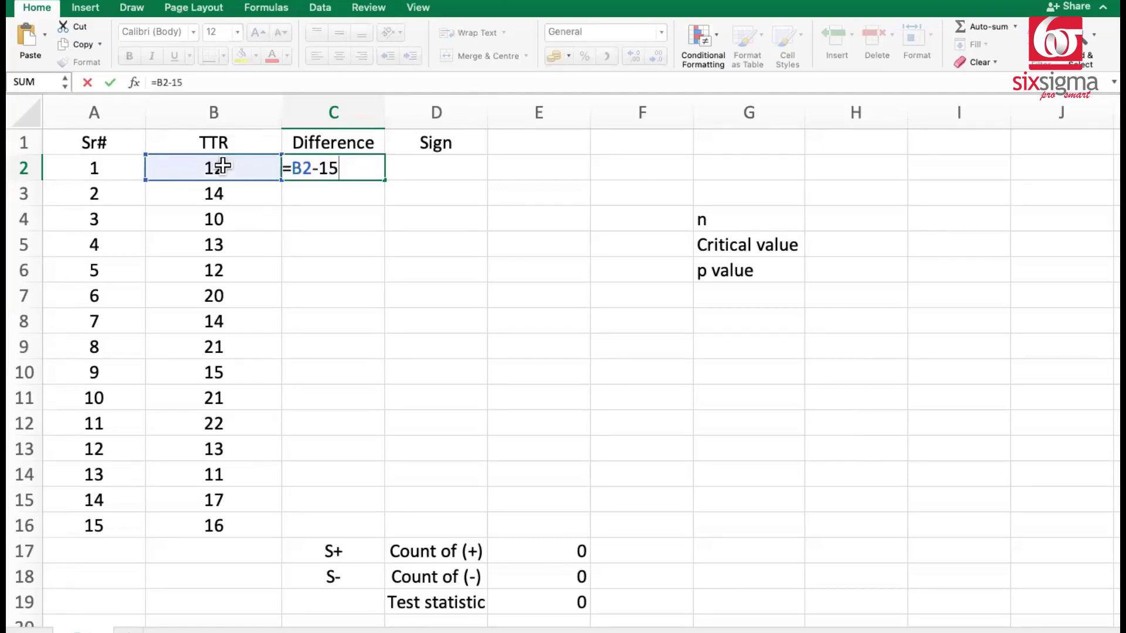
key("Return")
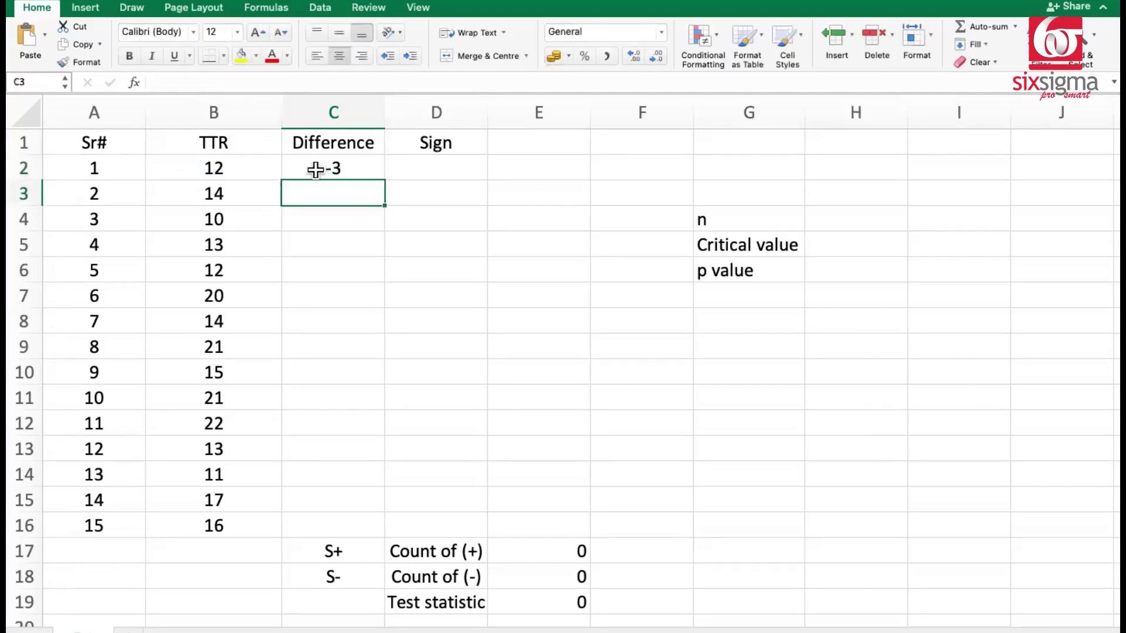
left_click(312, 168)
double_click(384, 181)
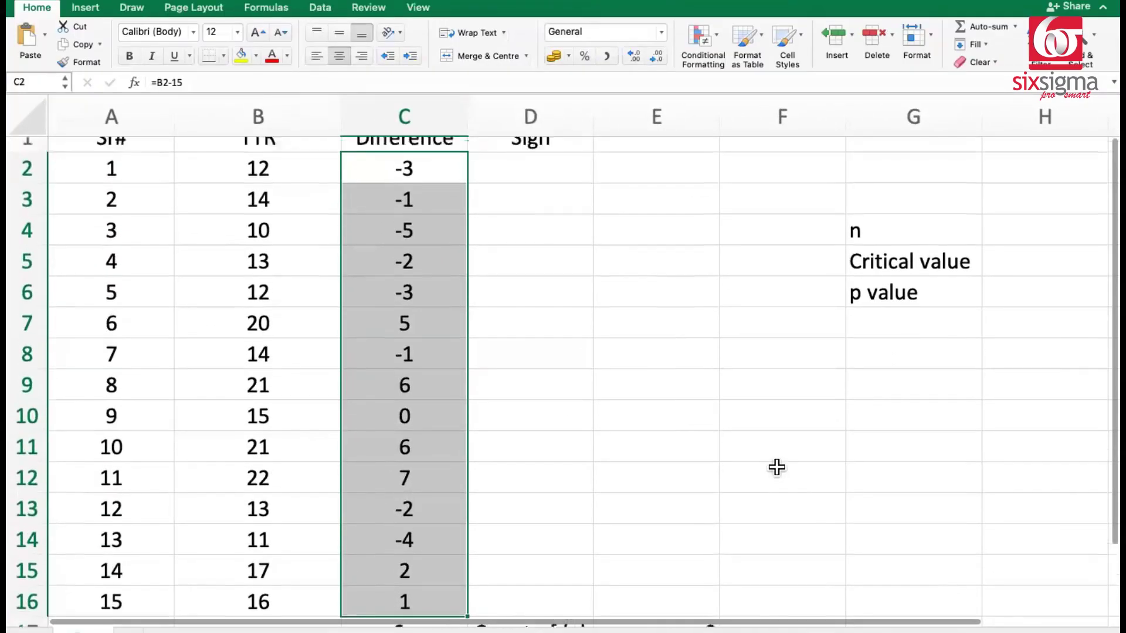
Step: Delete row 10, the row whose difference is 0
scroll(726, 455, "up", 1)
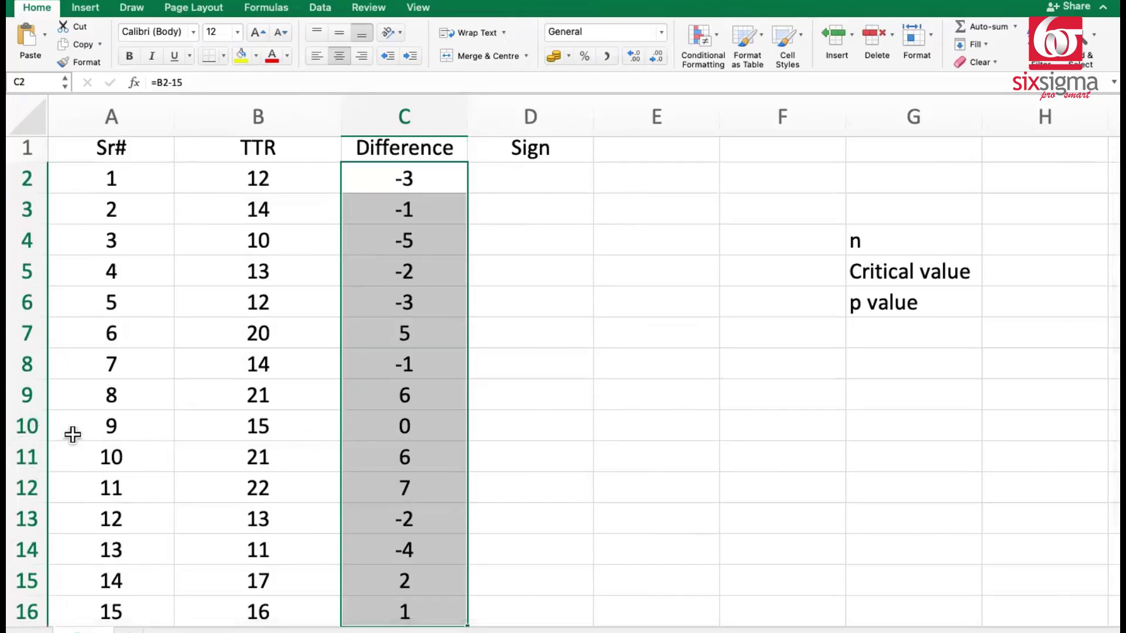
left_click(24, 426)
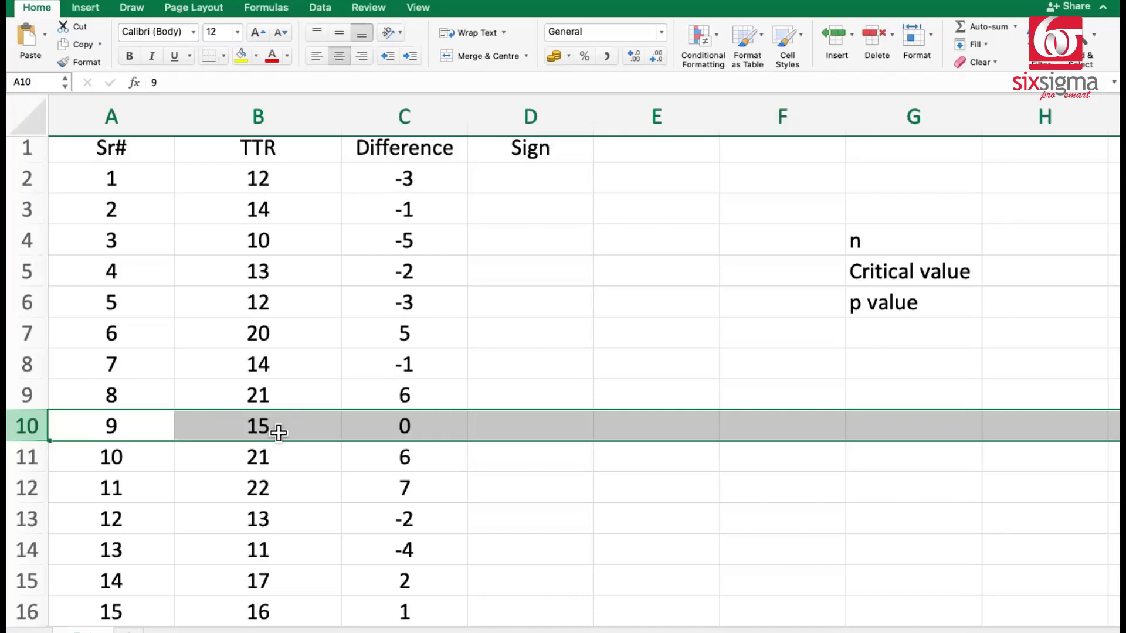
scroll(287, 454, "down", 1)
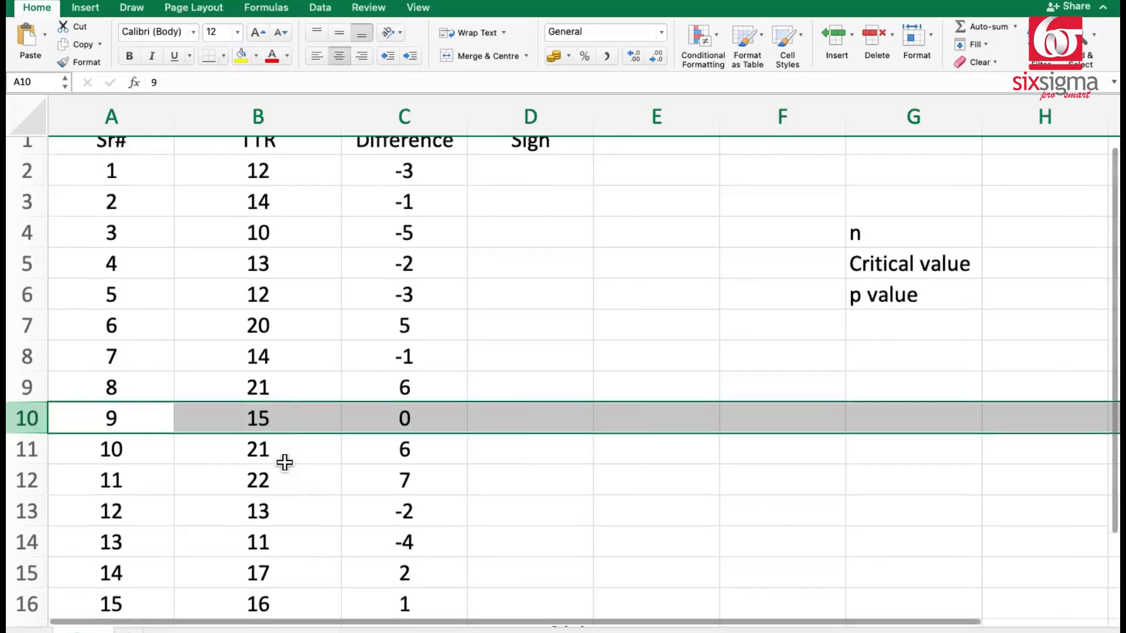
scroll(301, 398, "up", 1)
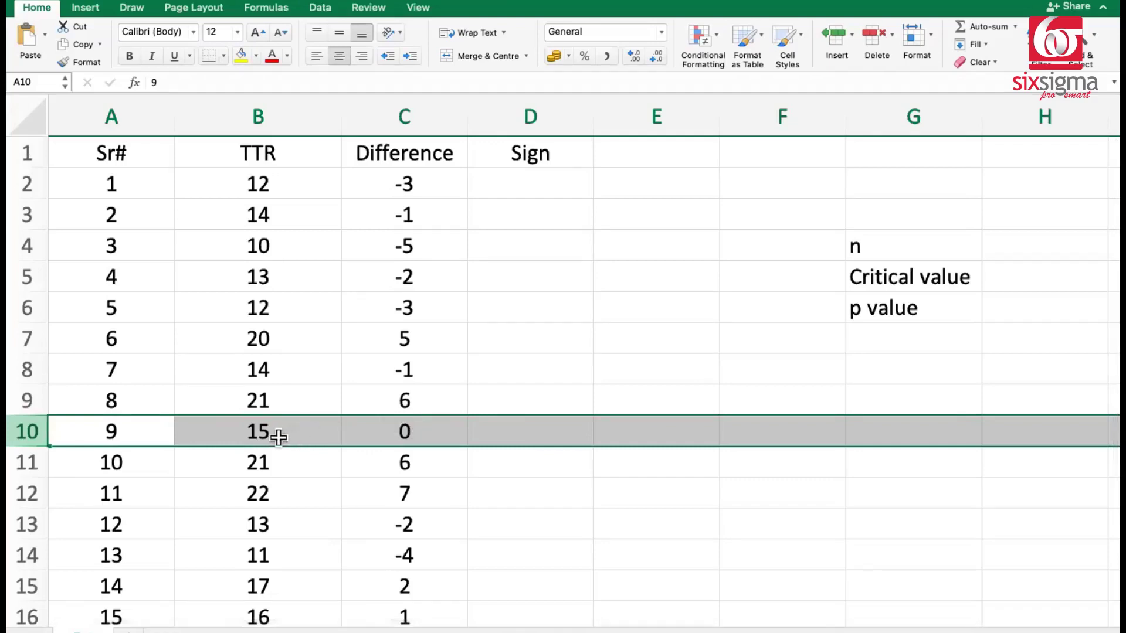
left_click(427, 432)
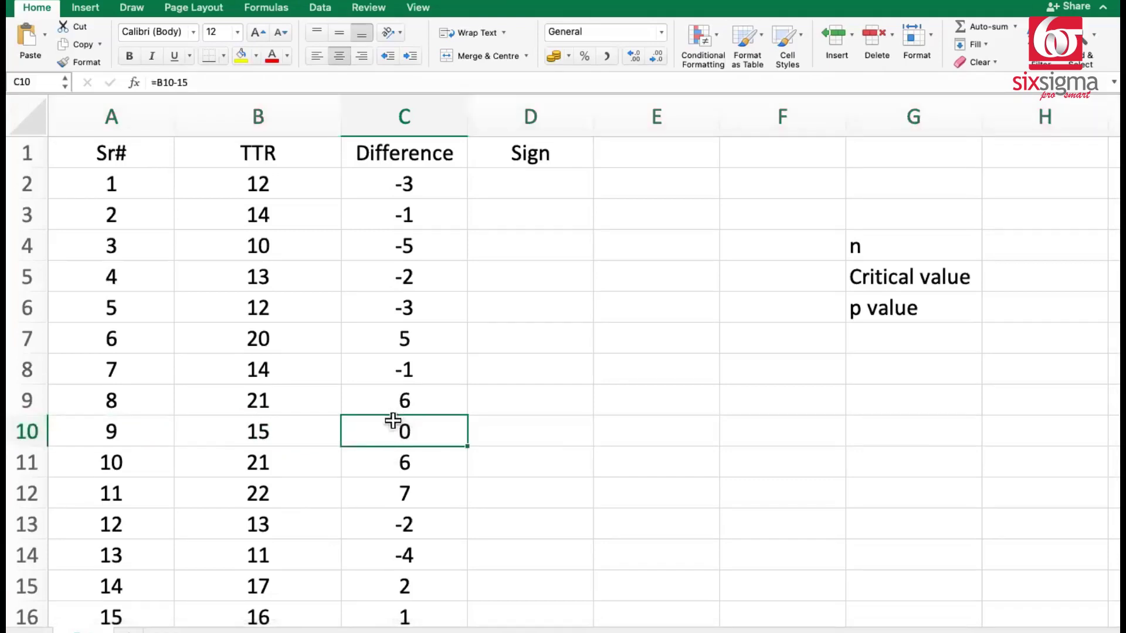
right_click(25, 430)
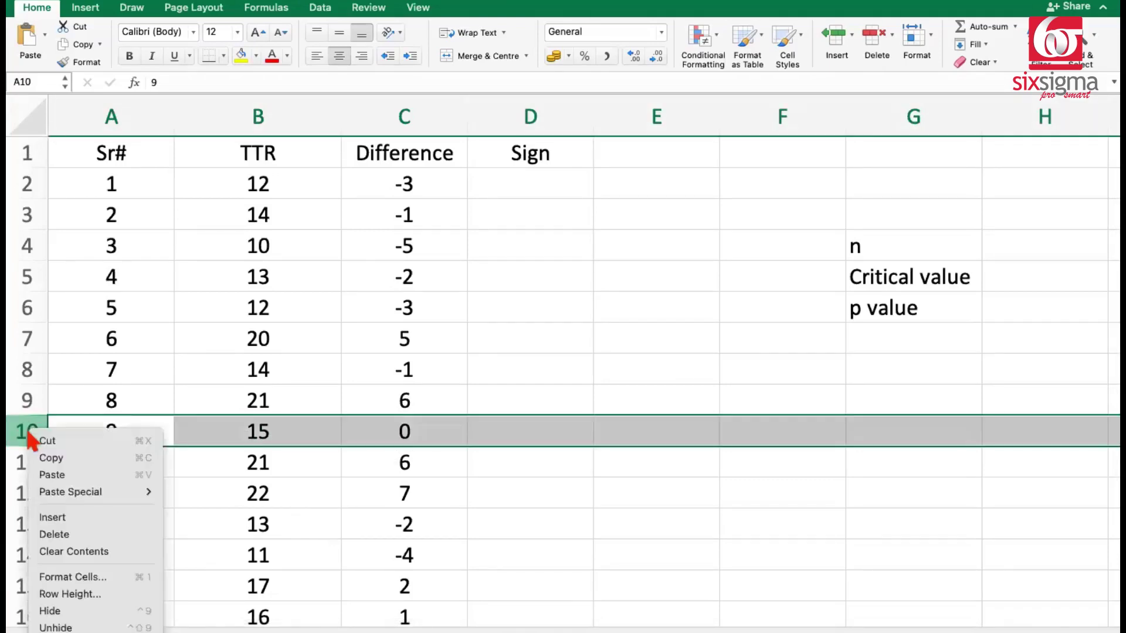
left_click(76, 534)
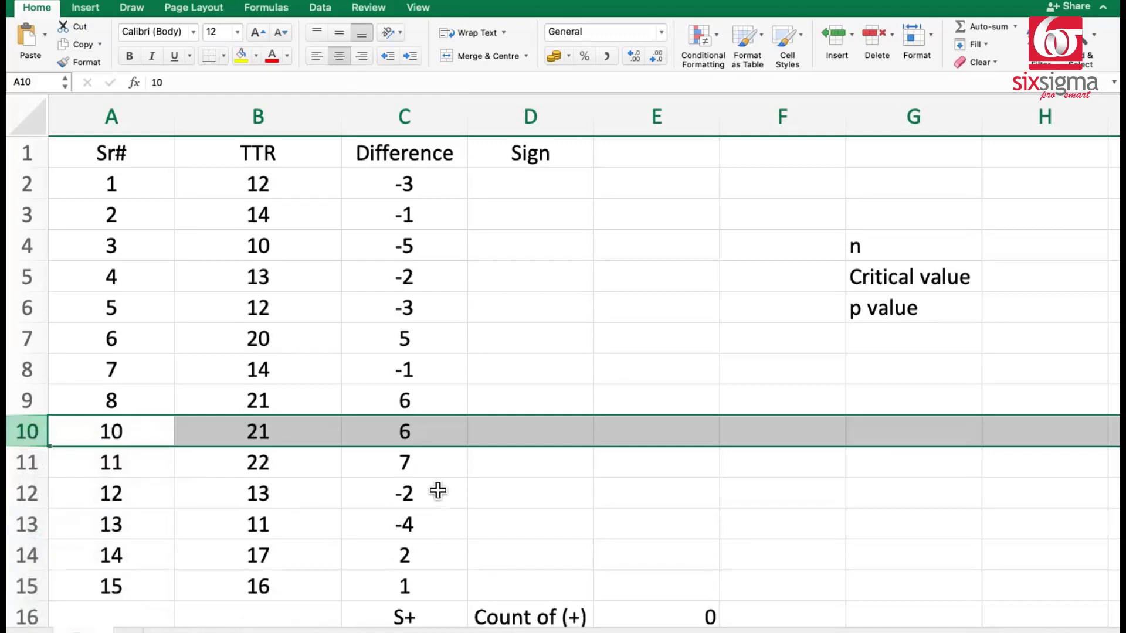
Step: Renumber the Sr# column 1 to 14 from A2:A4 and begin an IF formula in D2
scroll(562, 361, "up", 1)
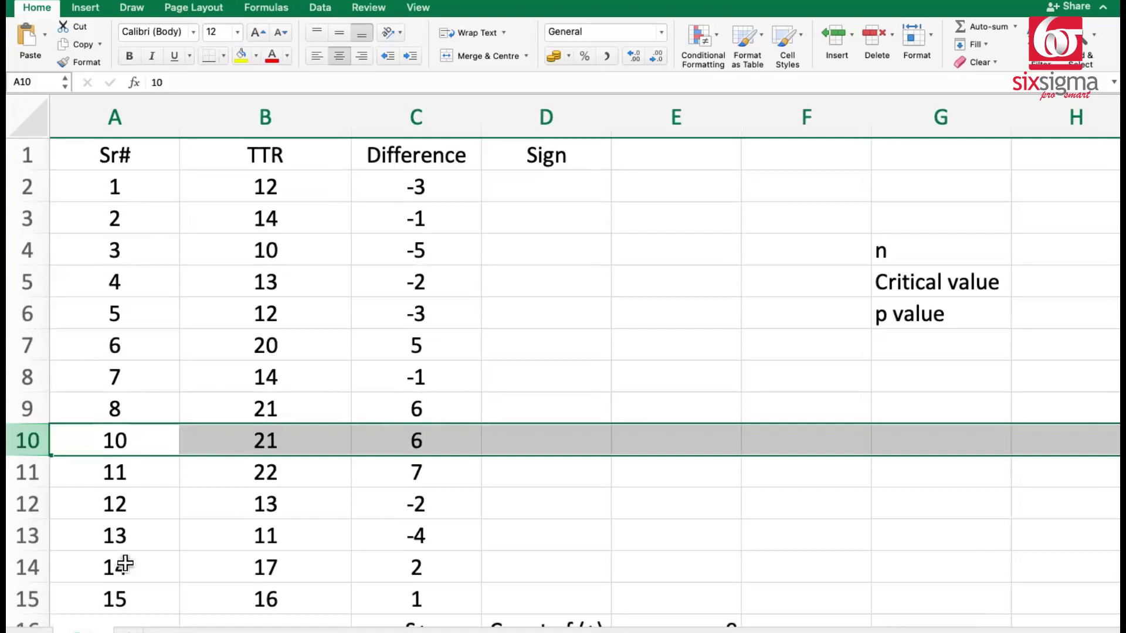
left_click(123, 185)
key("shift+Down")
key("shift+Down")
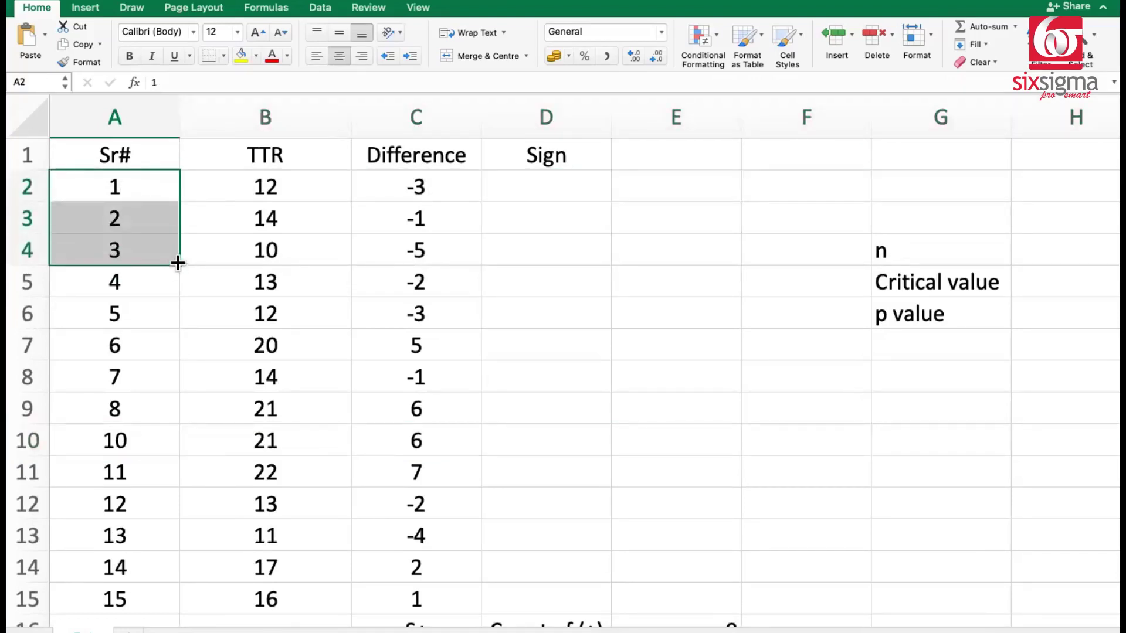
double_click(178, 263)
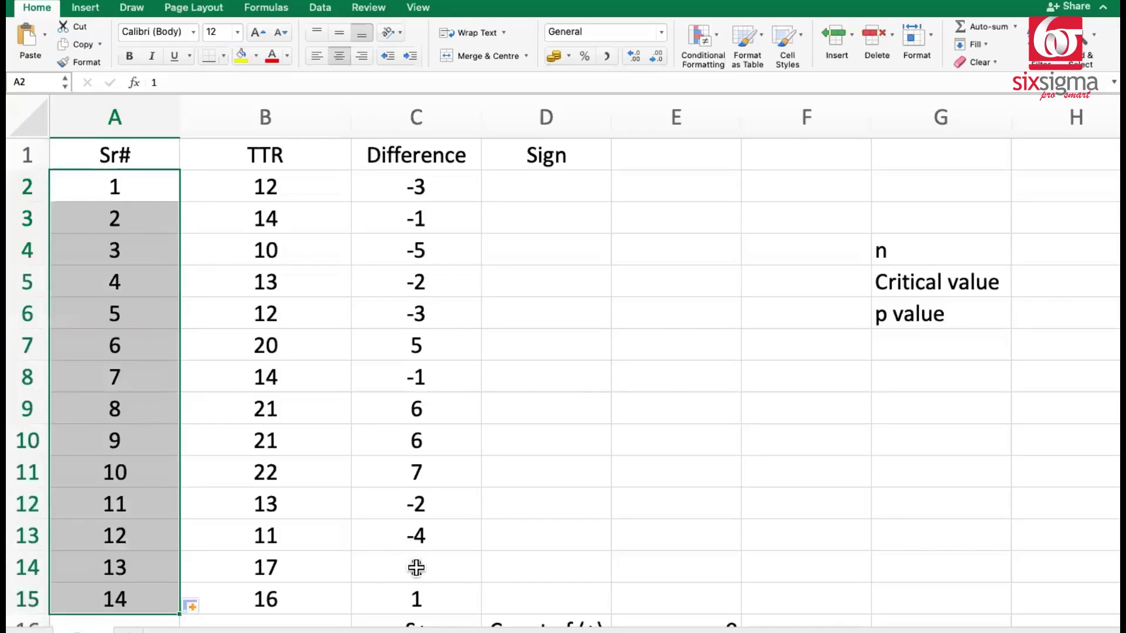
left_click(556, 187)
type("=")
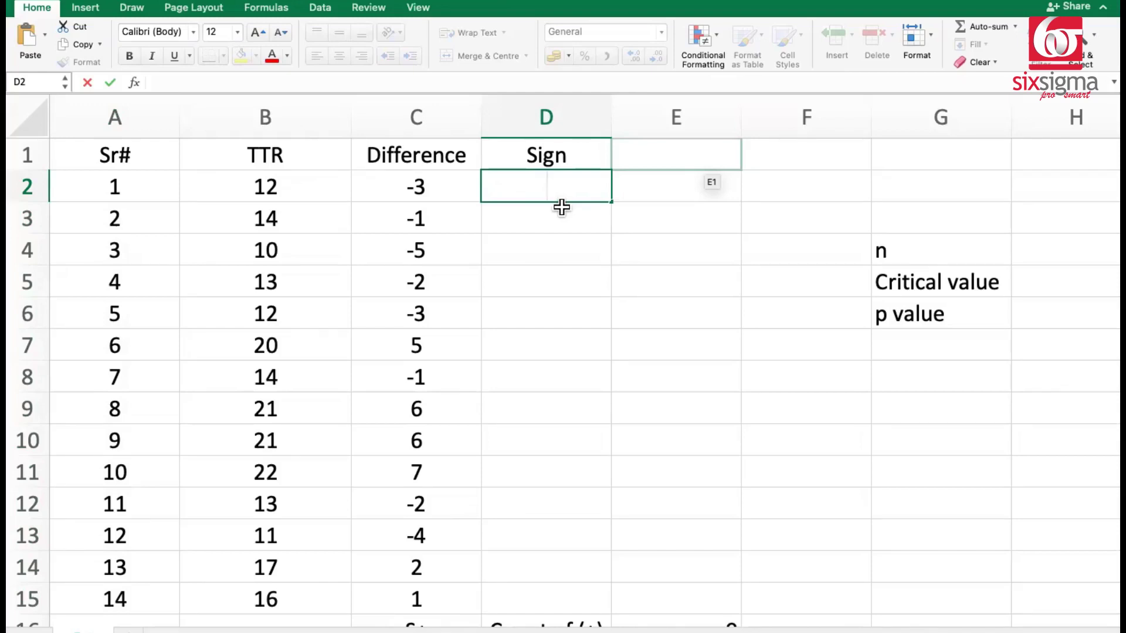
type("=i")
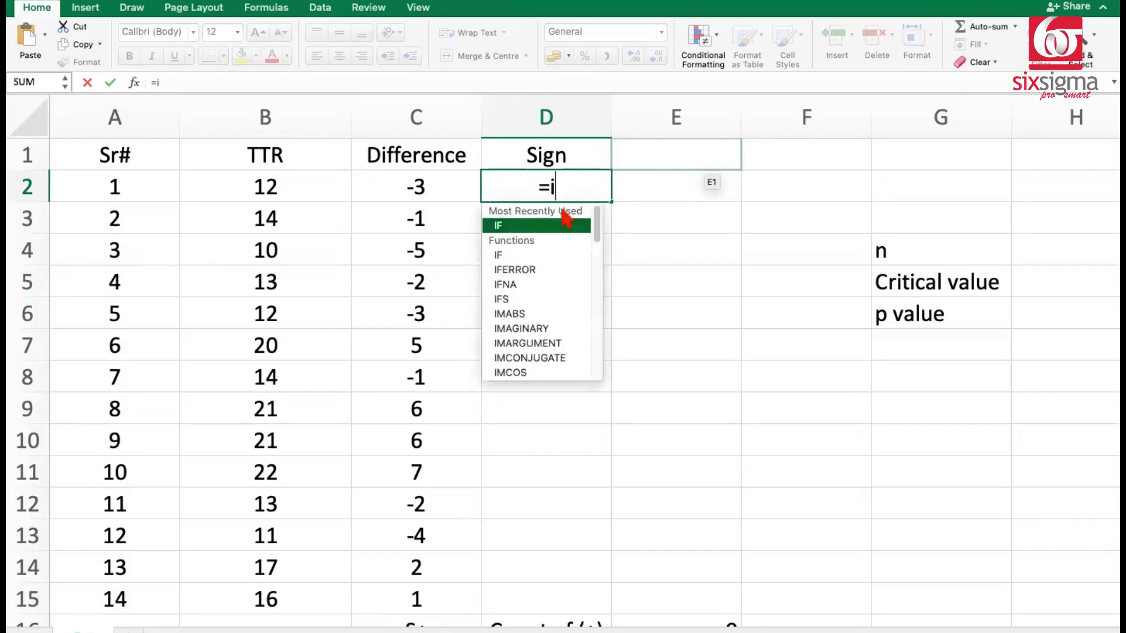
type("f(")
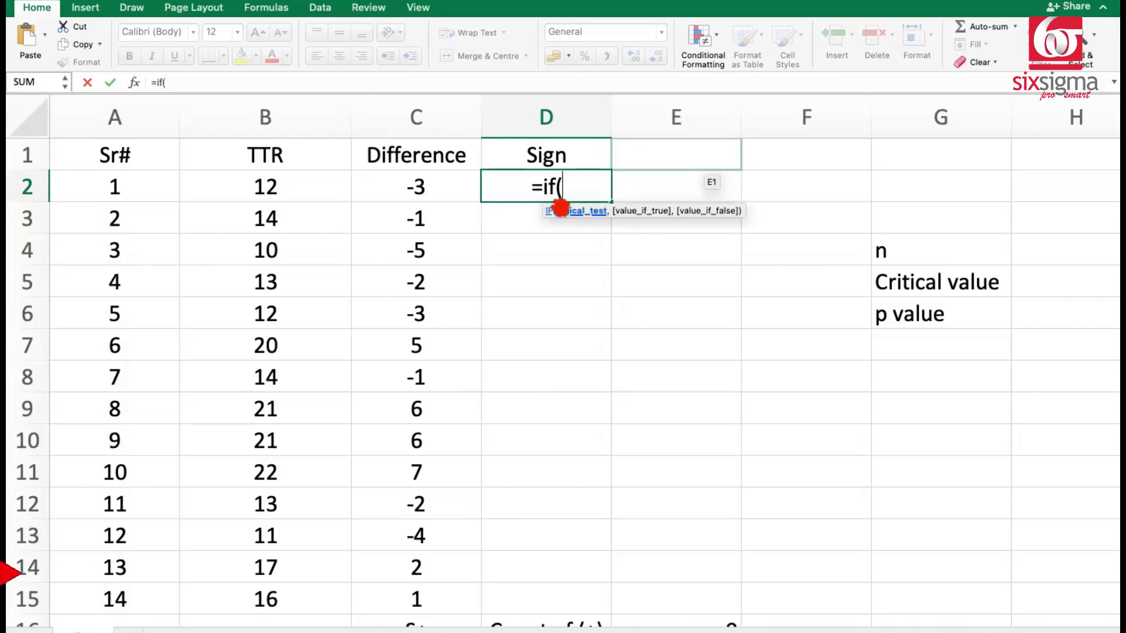
Step: Complete =IF(C2>0,"+","-") in D2 and fill it to D15, giving 6 plus and 8 minus signs
left_click(408, 187)
type(">0")
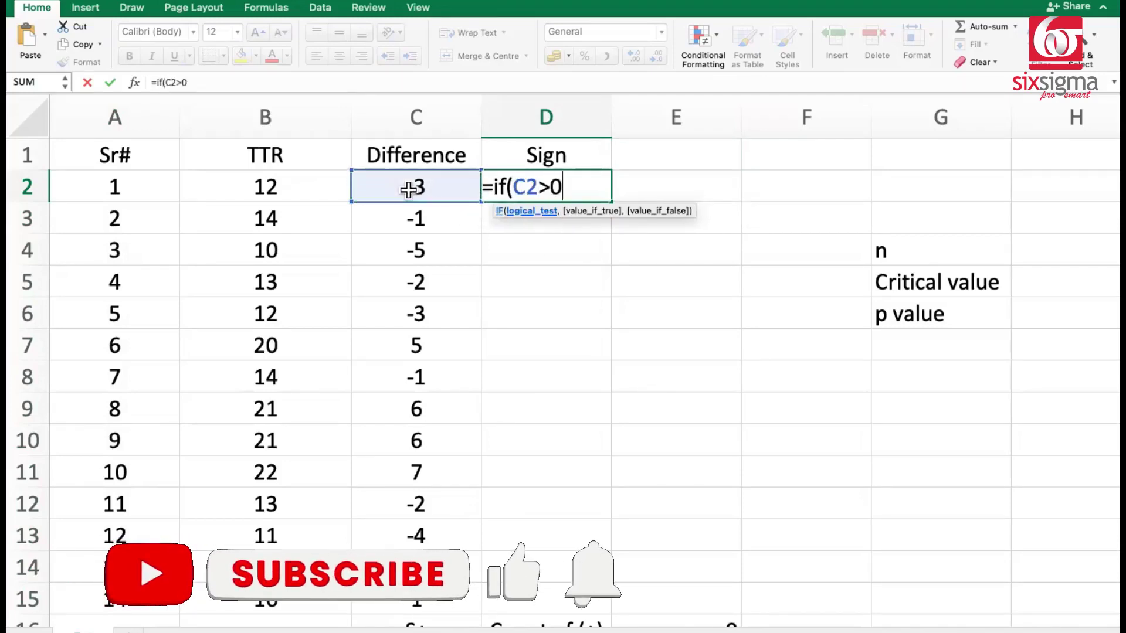
type(",\"+")
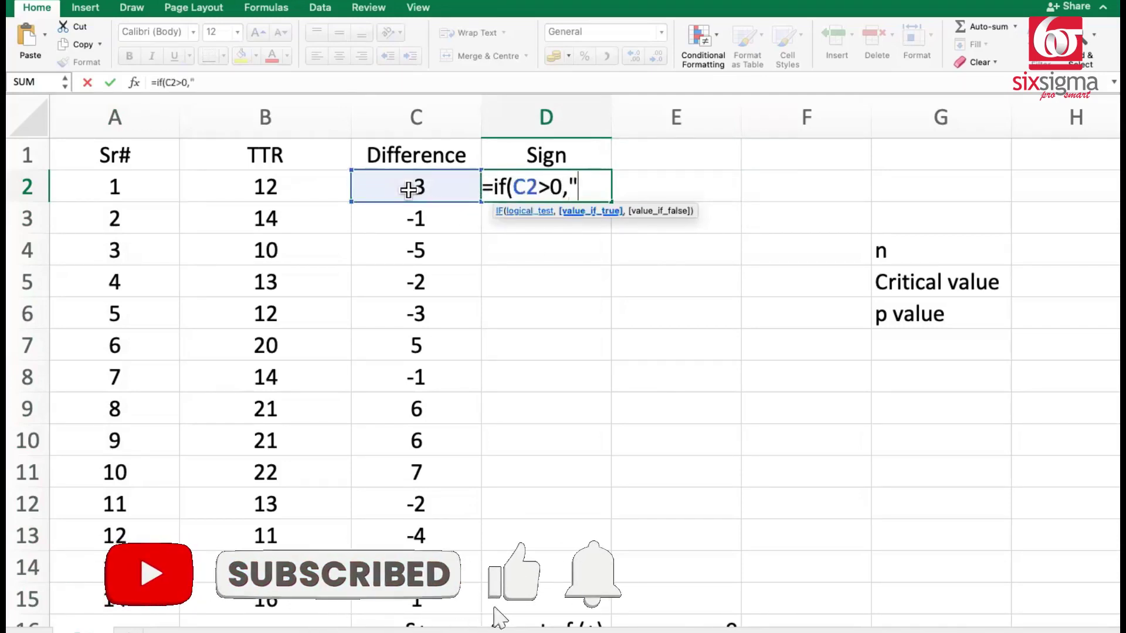
type("\",")
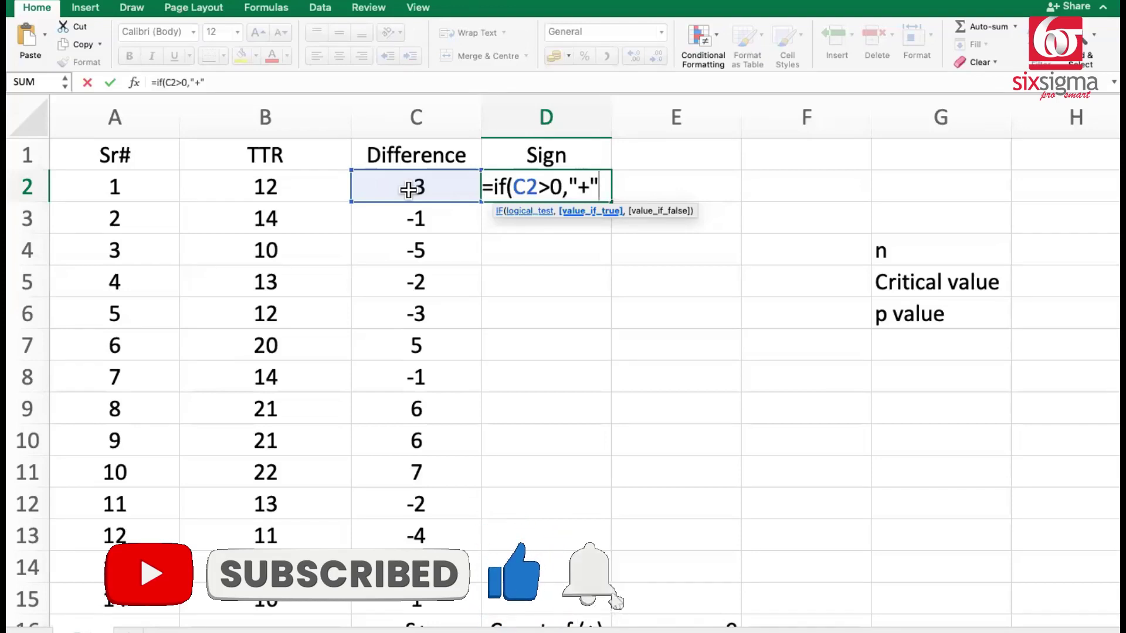
type("\"")
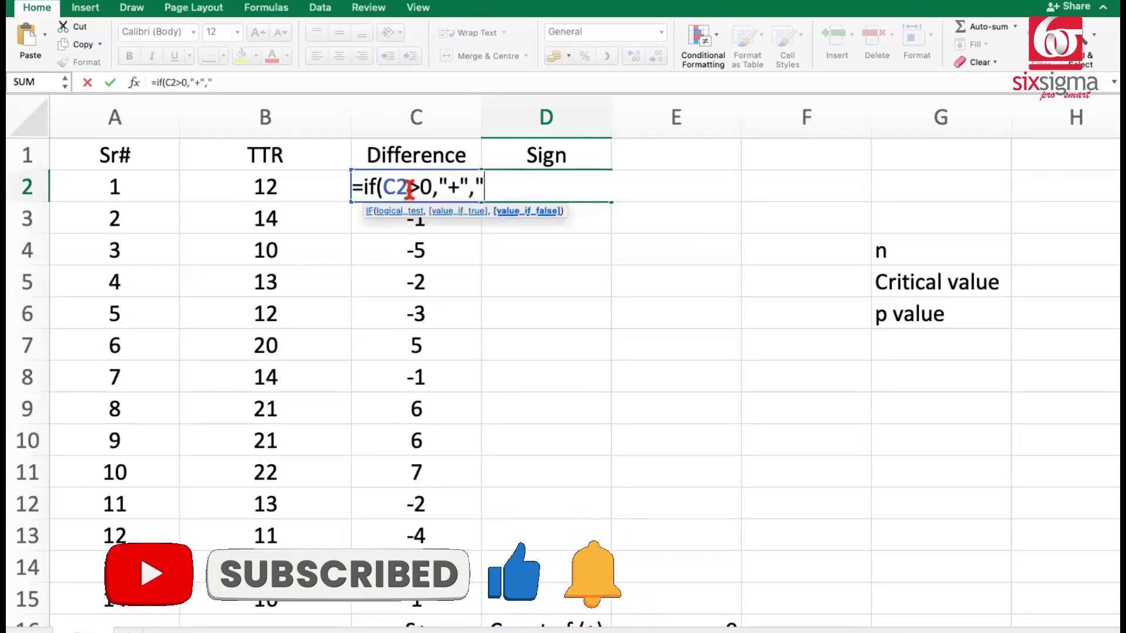
type("-\")")
key("Return")
left_click(598, 186)
double_click(611, 201)
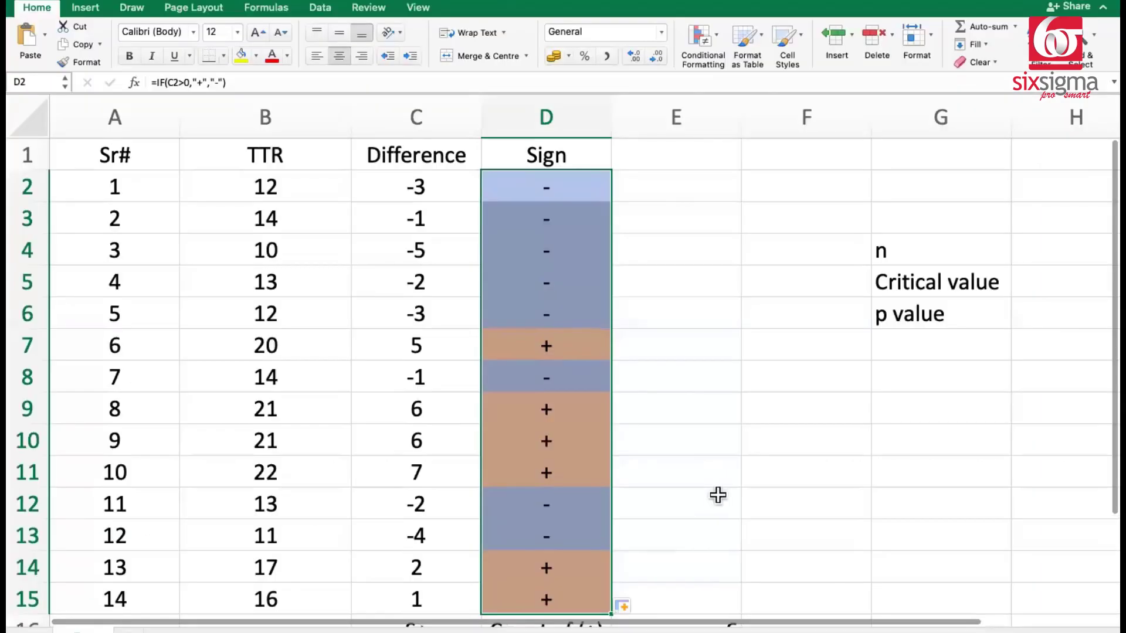
scroll(719, 497, "down", 2)
scroll(699, 496, "down", 3)
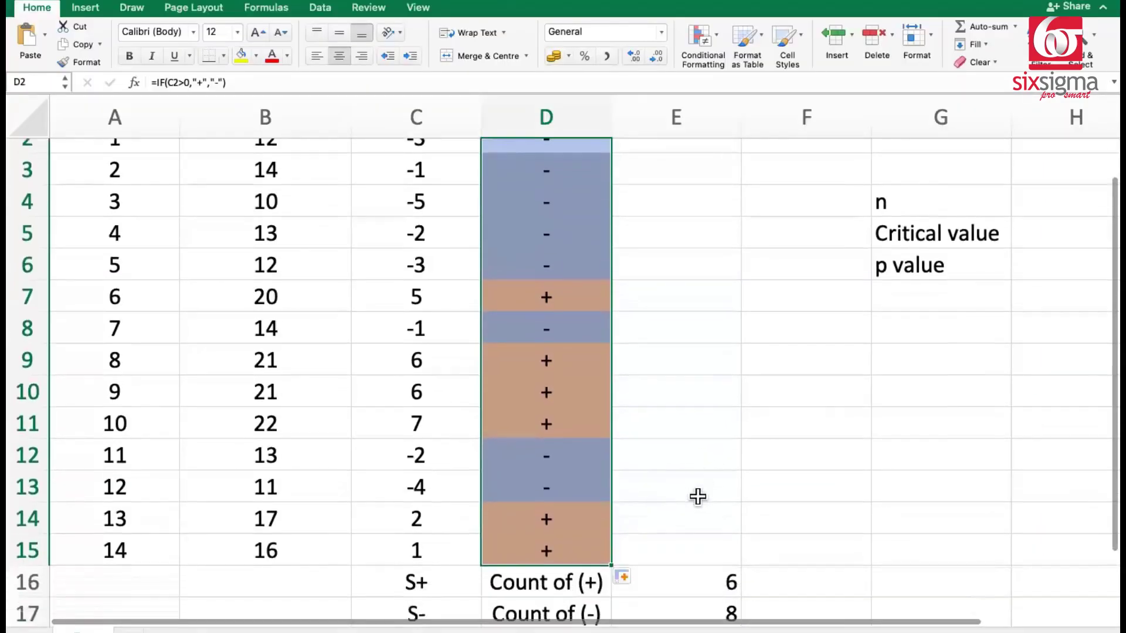
left_click(557, 533)
left_click(699, 532)
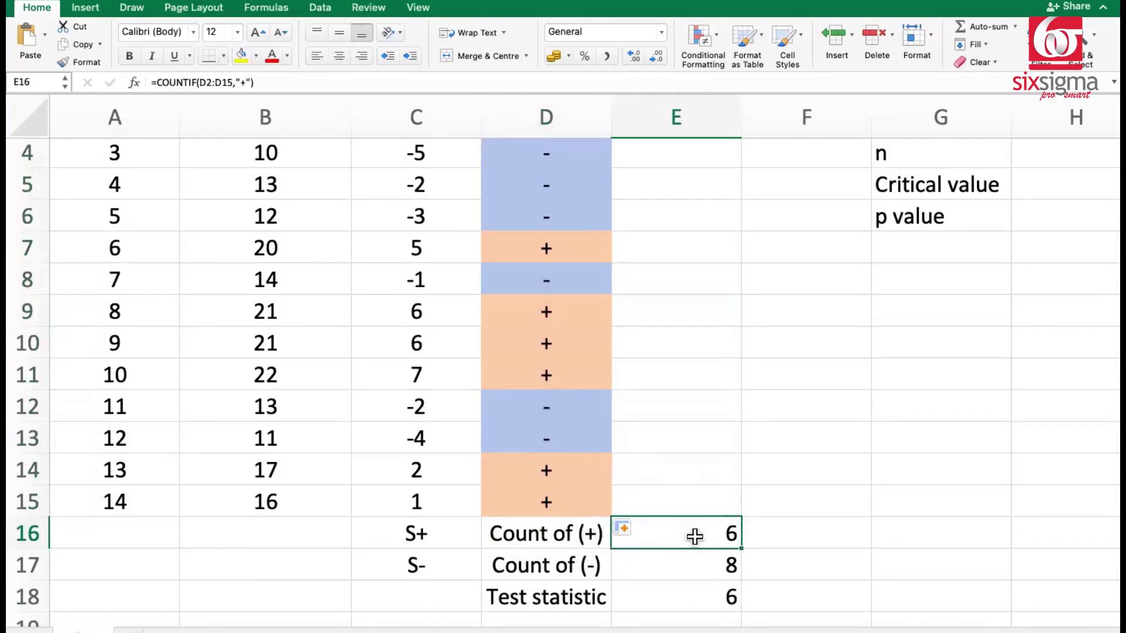
left_click(666, 568)
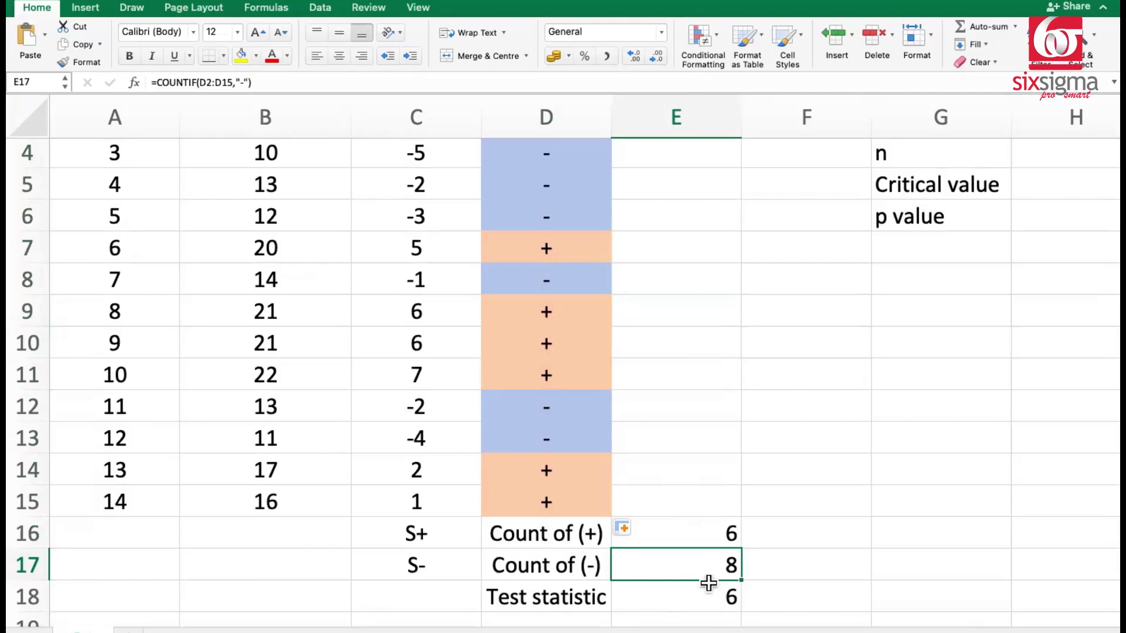
left_click(679, 602)
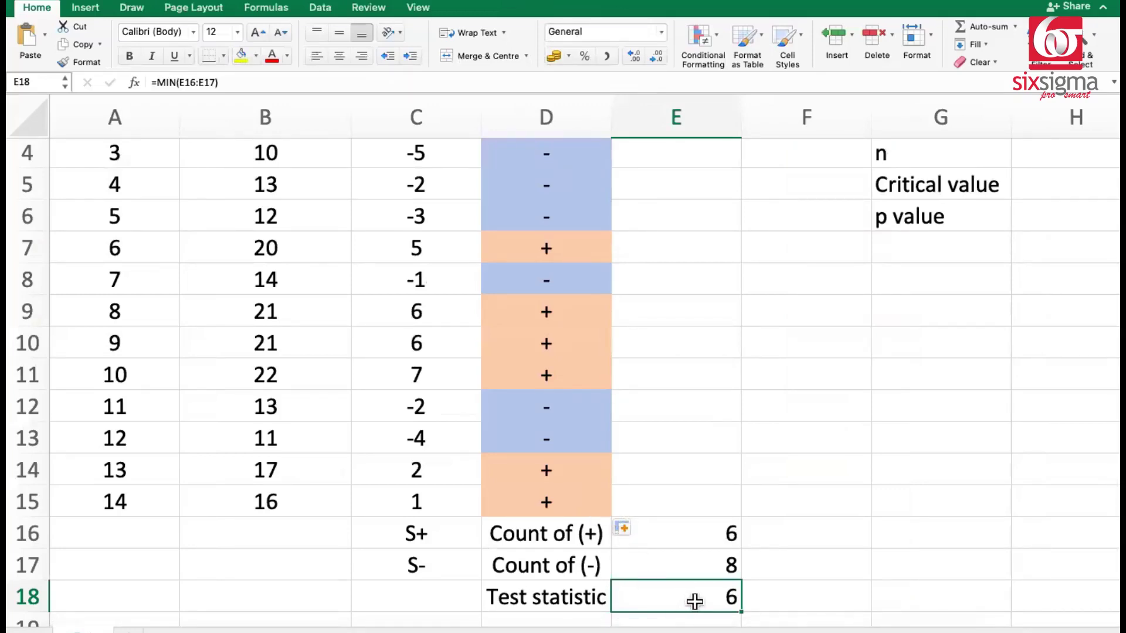
scroll(1035, 355, "up", 1)
Step: Enter 14 as the sample size n in H4, then select G9 for a new label
left_click(1044, 177)
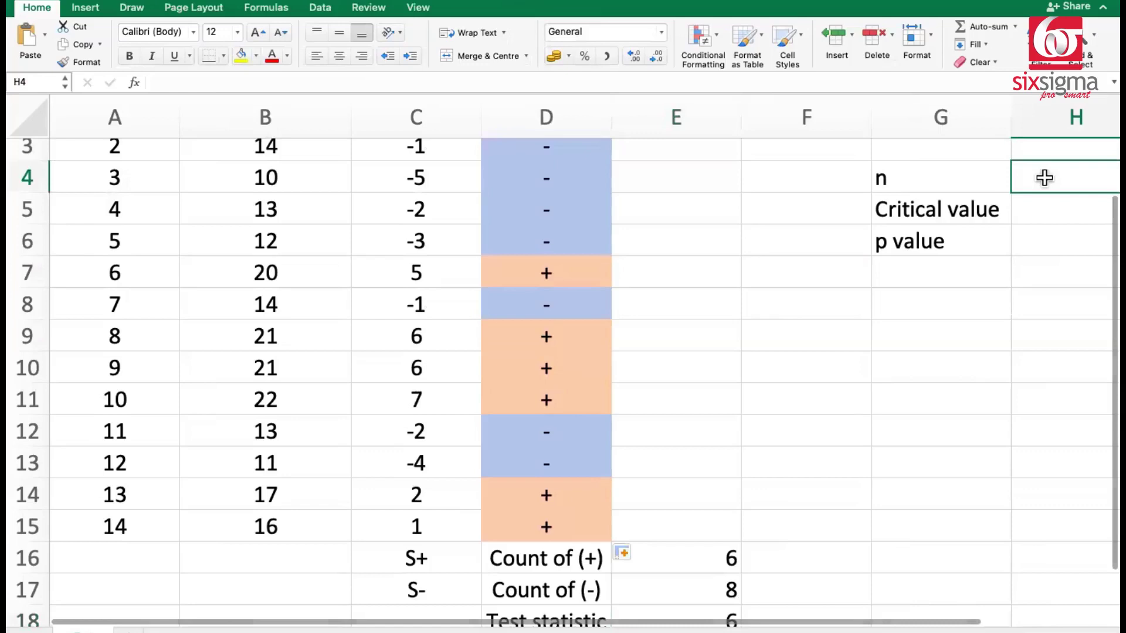
type("14")
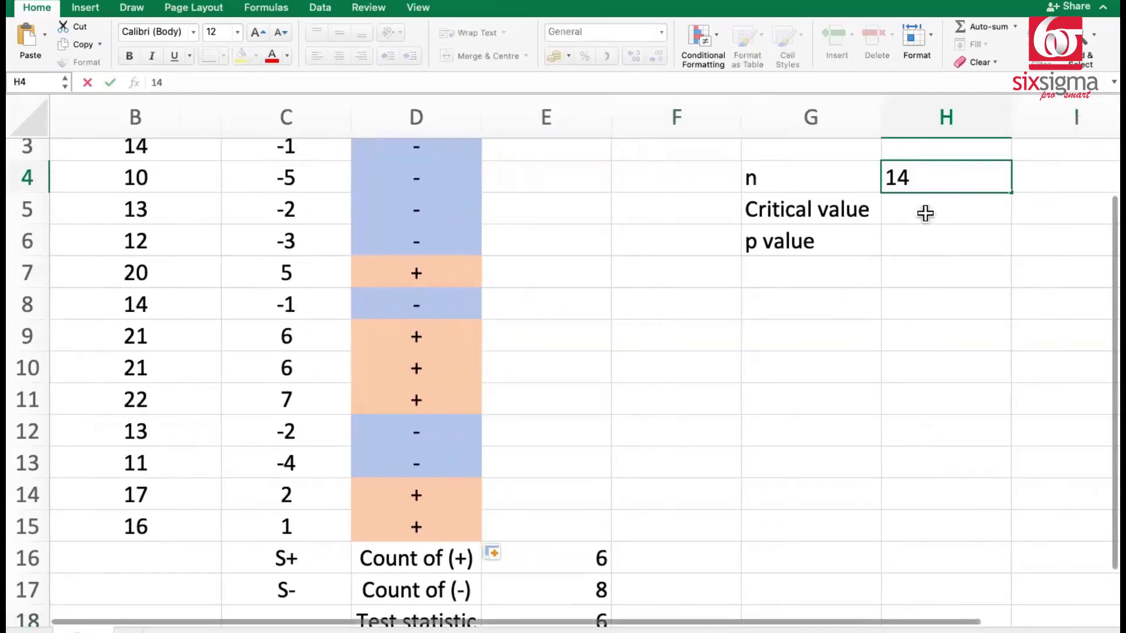
key("Return")
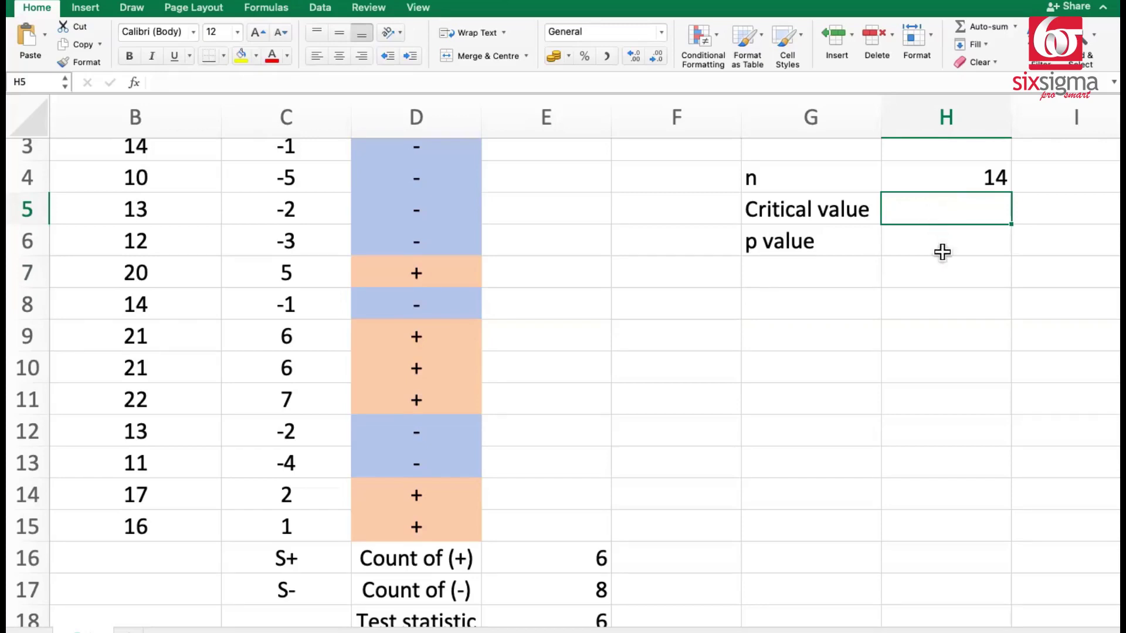
scroll(176, 182, "up", 3)
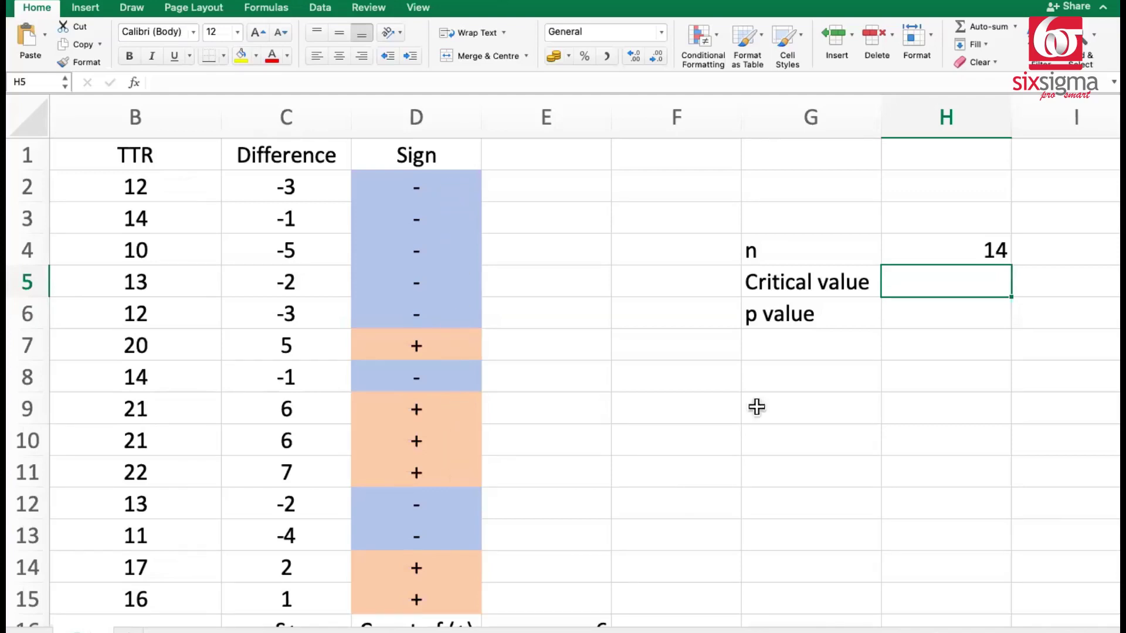
left_click(782, 407)
Step: Type the label 'median' into G9
type("median")
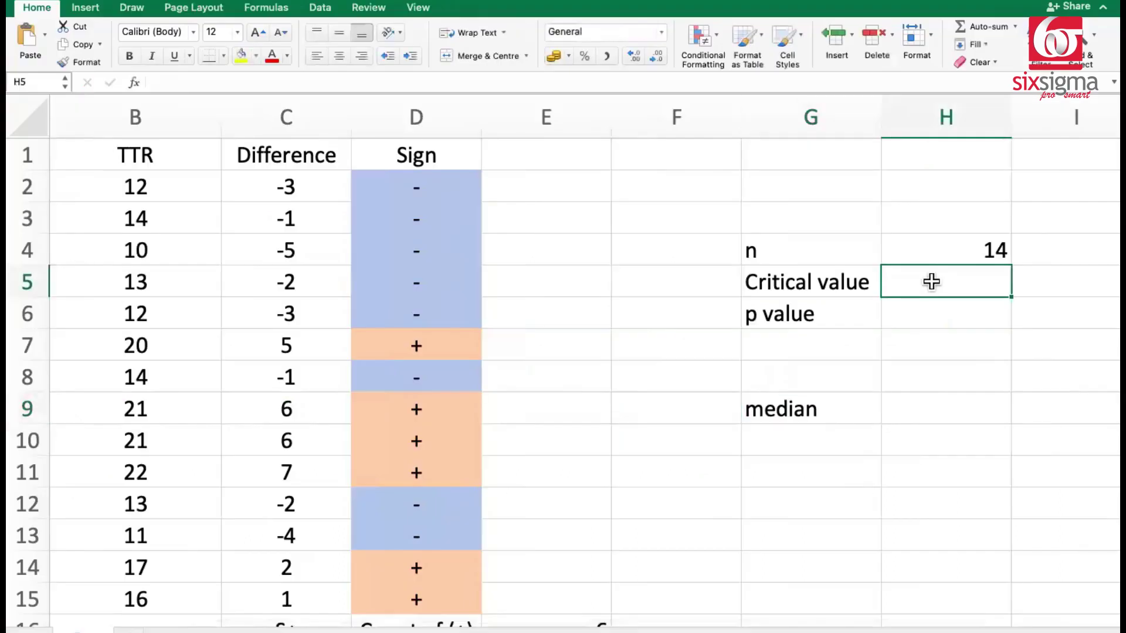
Step: Enter =BINOM.INV(14,0.5,0.025) in H5, giving a lower critical value of 3
type("=bino")
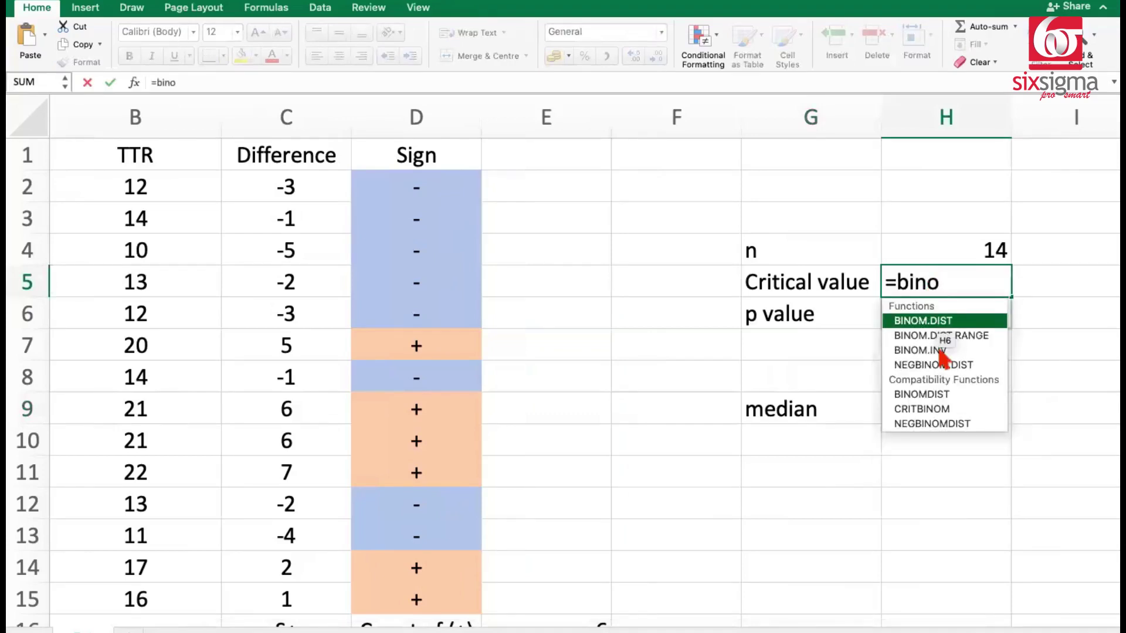
left_click(956, 351)
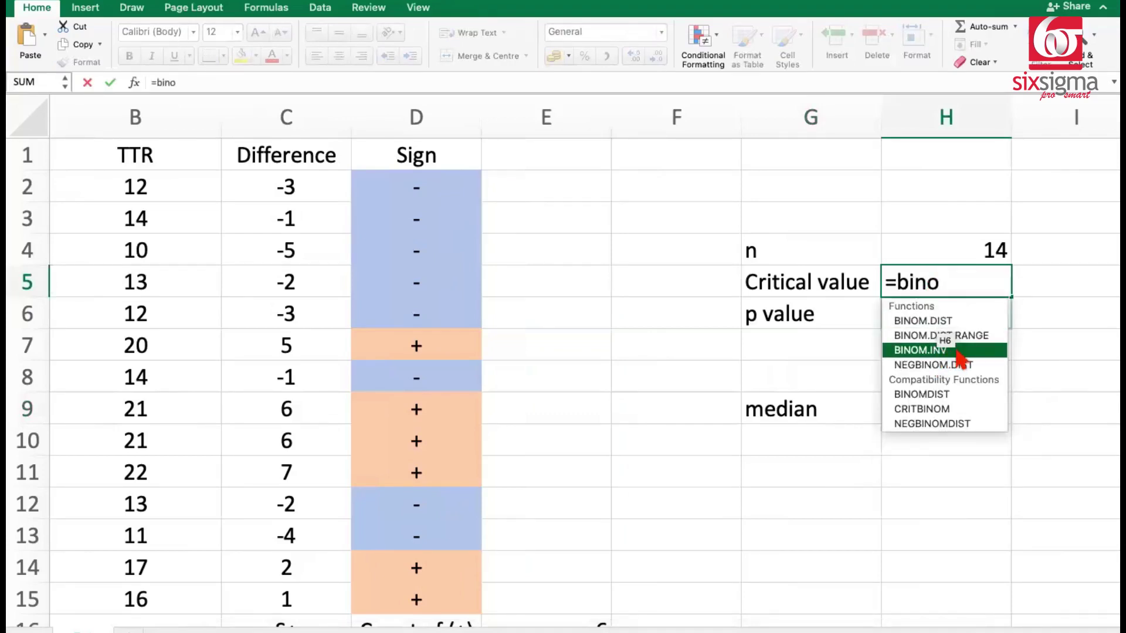
double_click(958, 351)
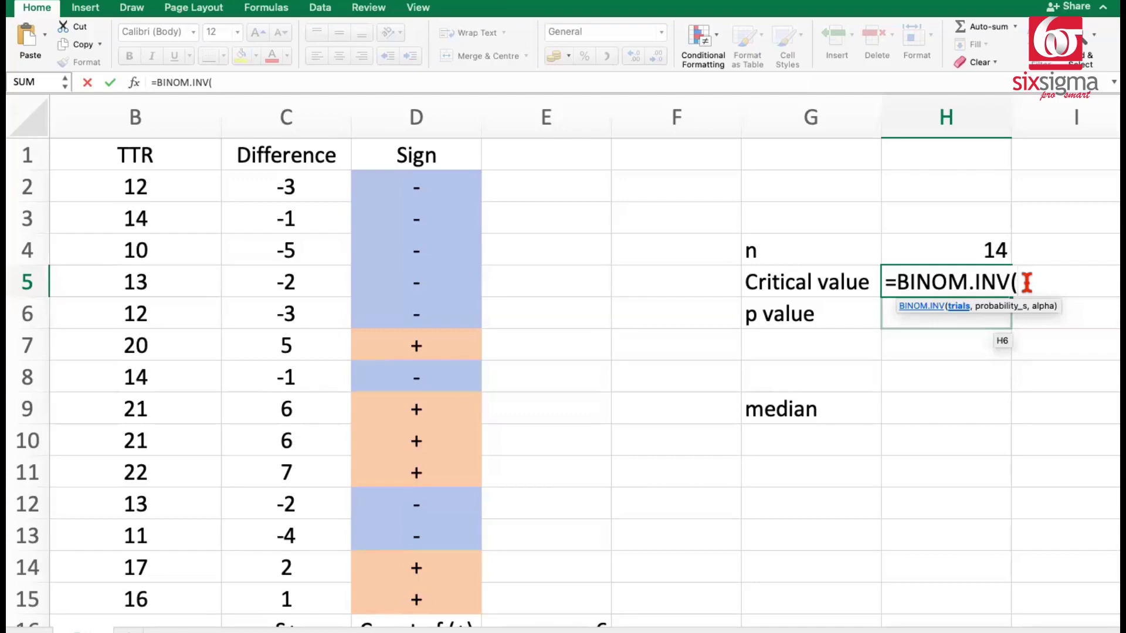
type("1")
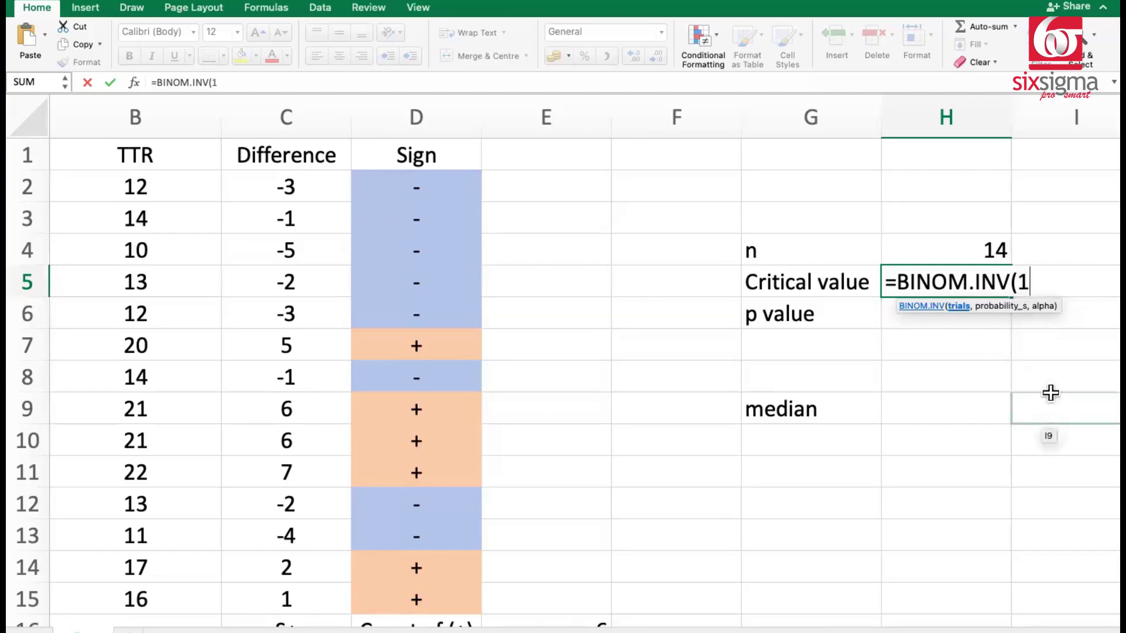
type("4,")
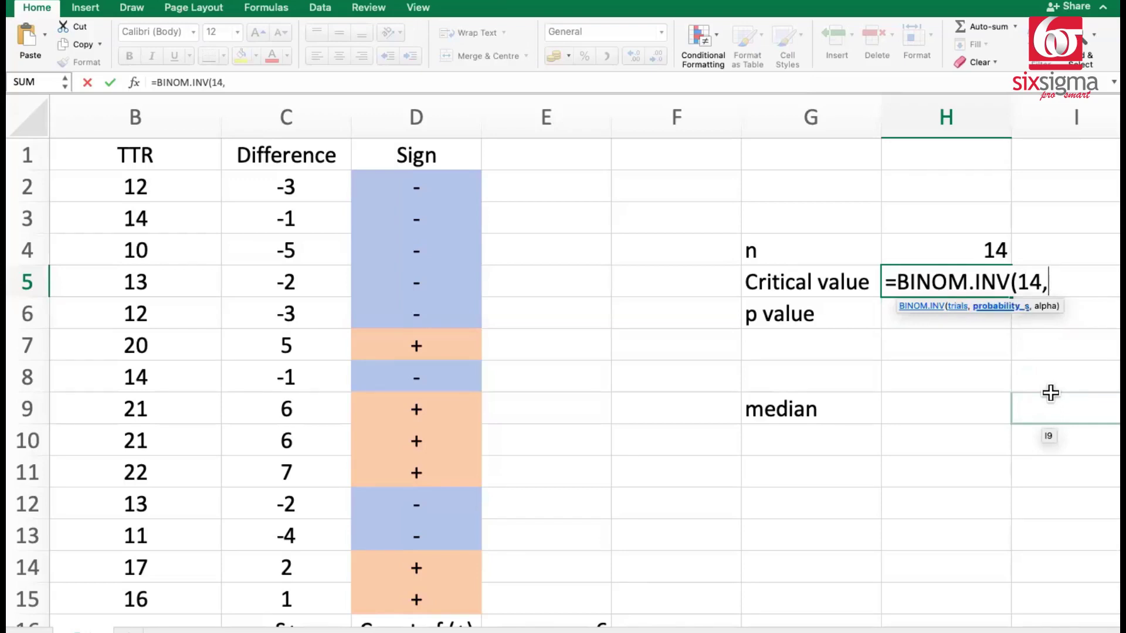
type("0.5,")
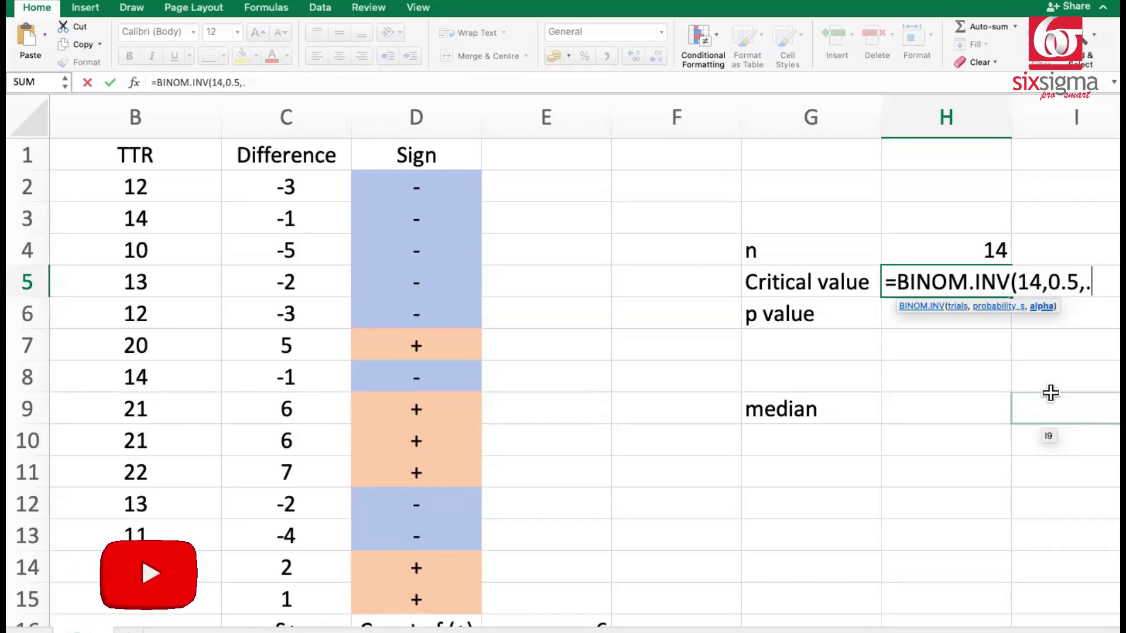
type(".025)")
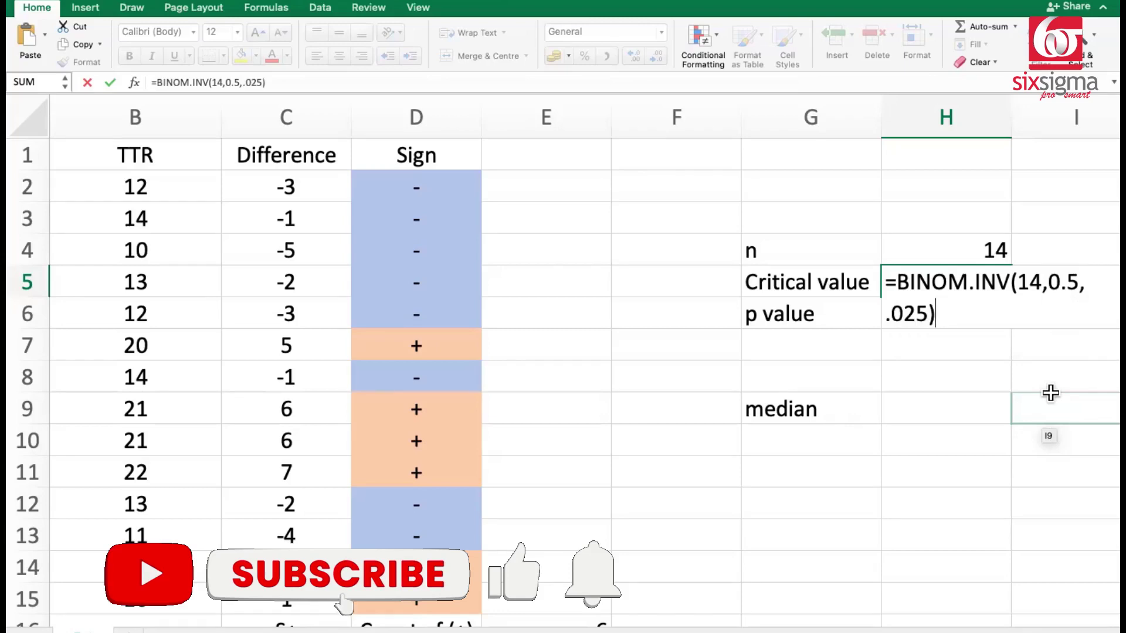
key("Return")
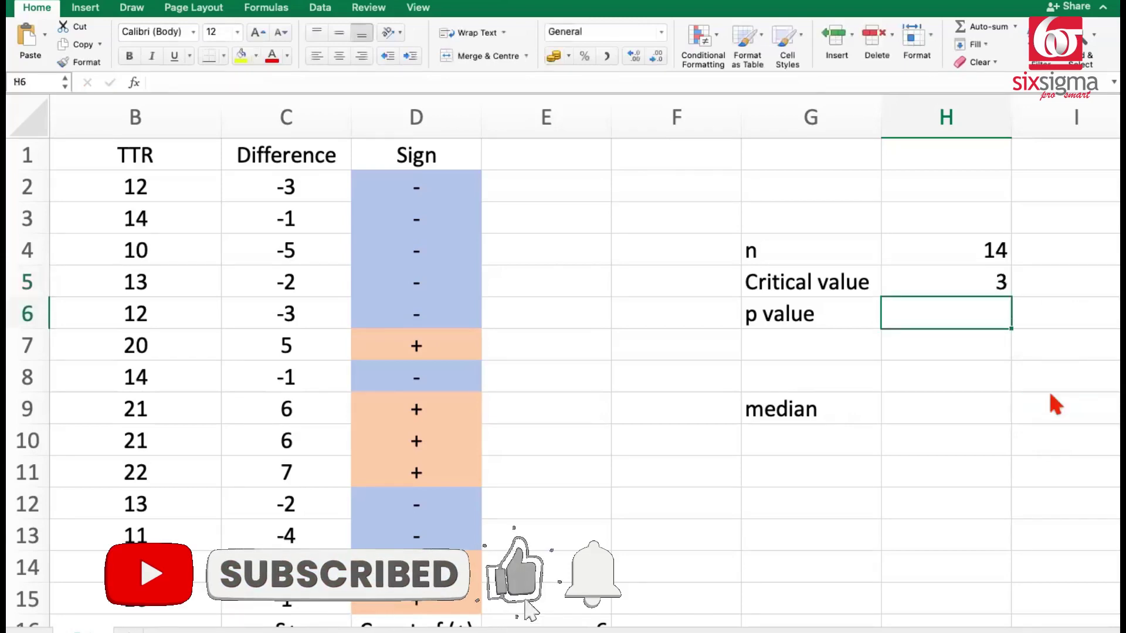
left_click(962, 287)
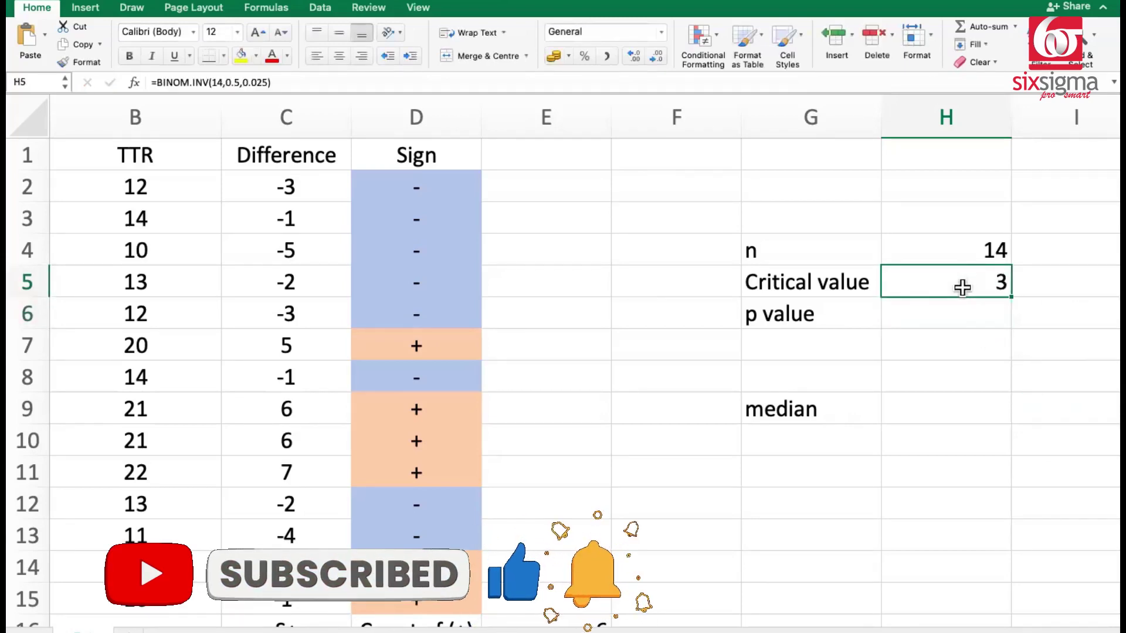
Step: Enter =BINOM.INV(14,0.5,0.975) in I5, giving an upper critical value of 11
key("Right")
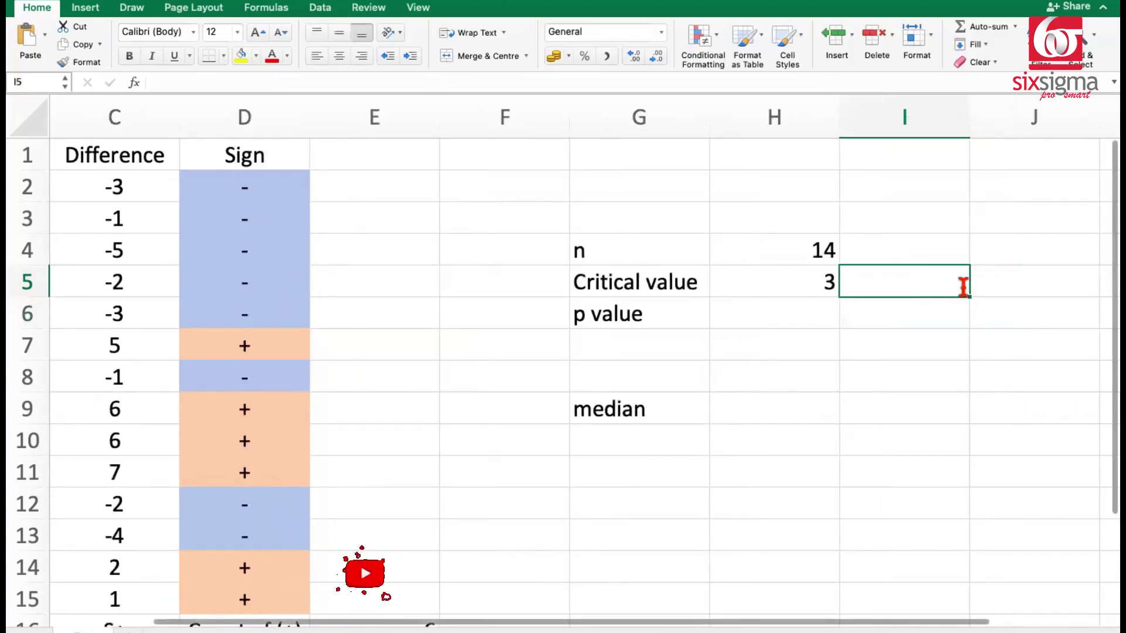
type("=bin")
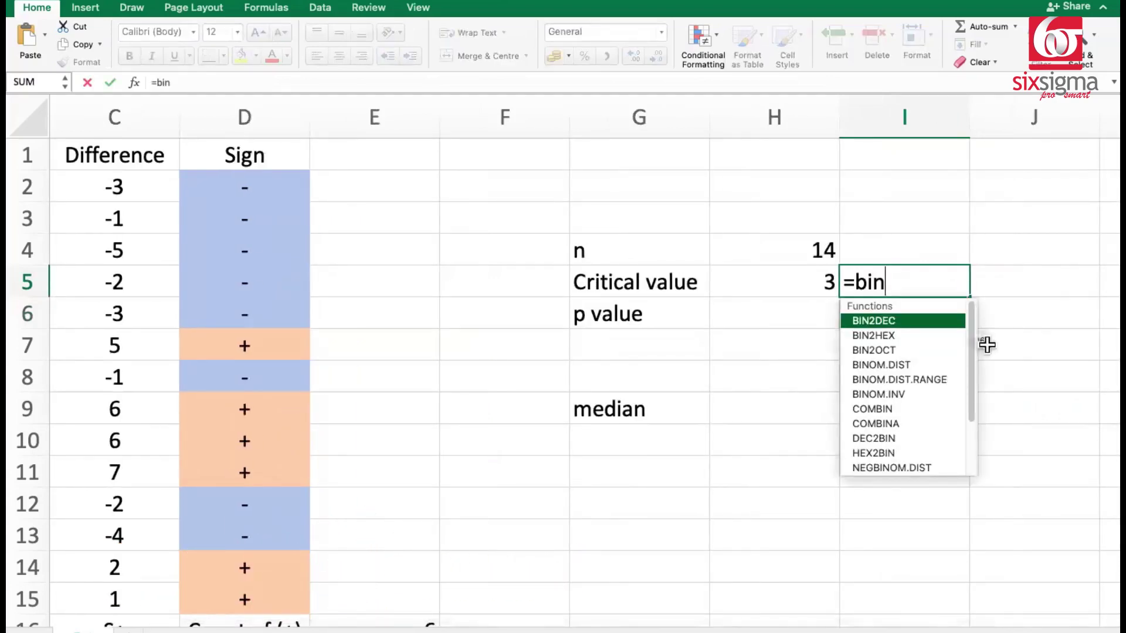
double_click(932, 394)
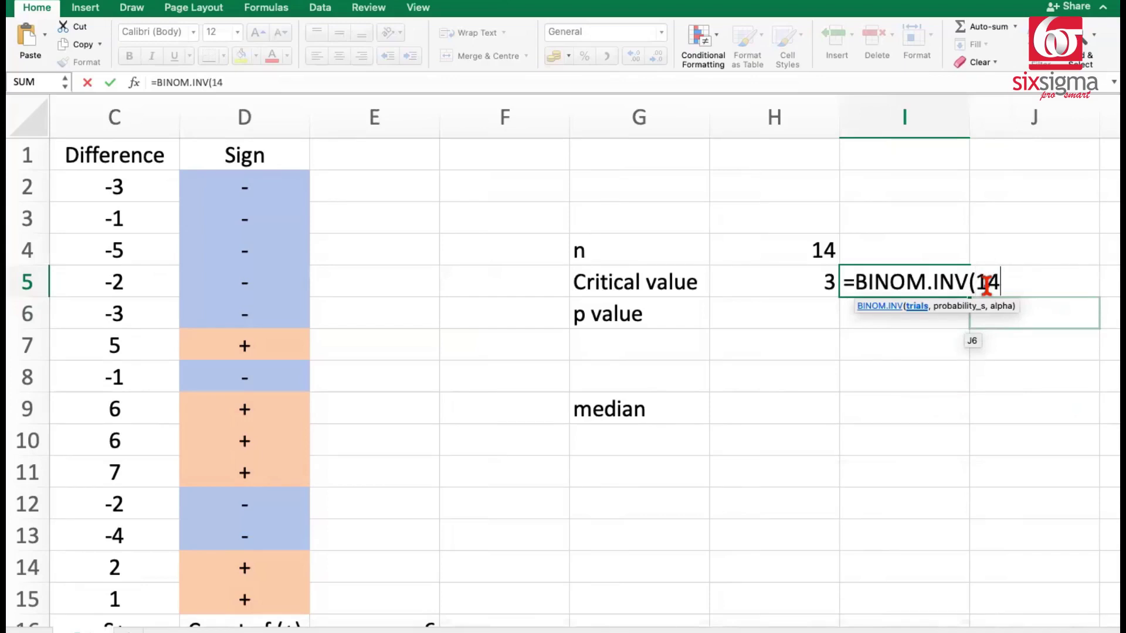
type("14,0.5")
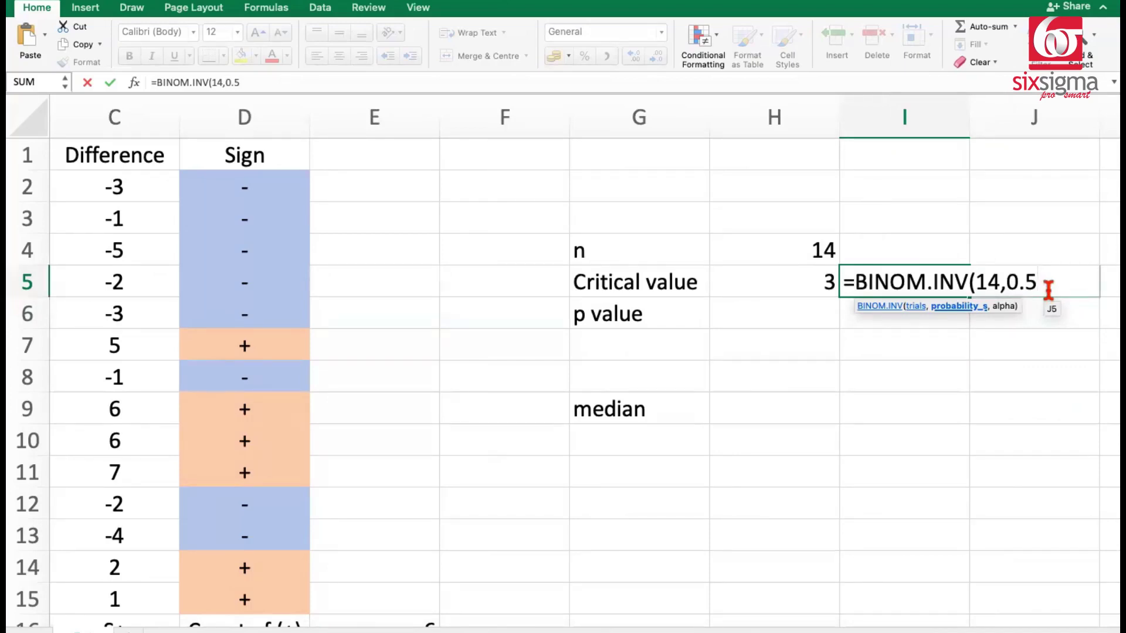
type(",")
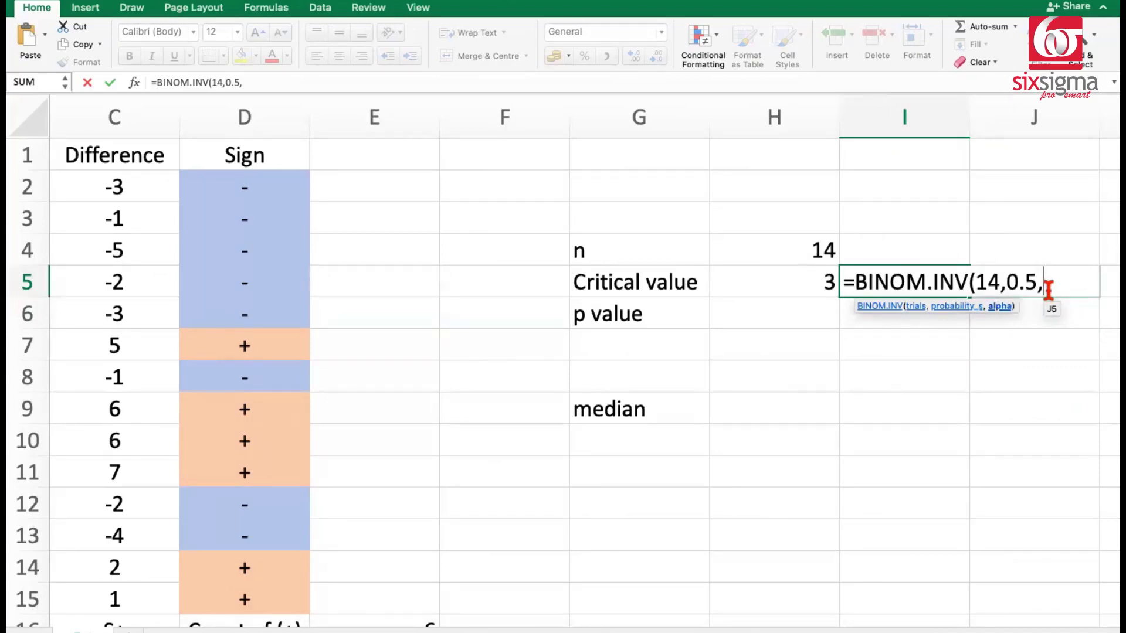
type(".975")
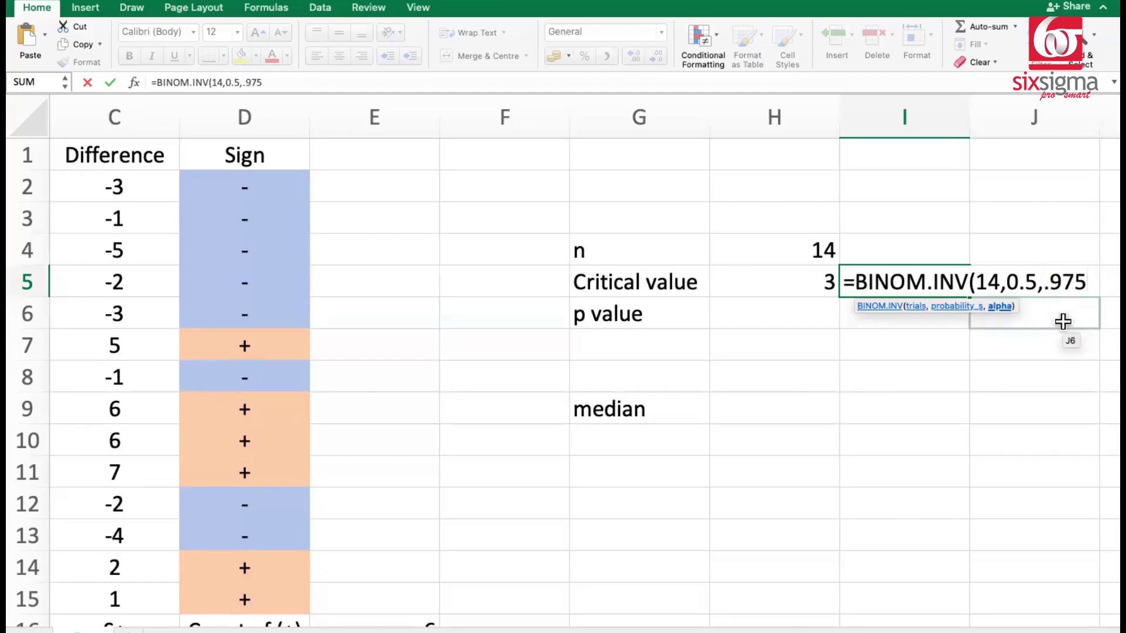
type(")")
key("Return")
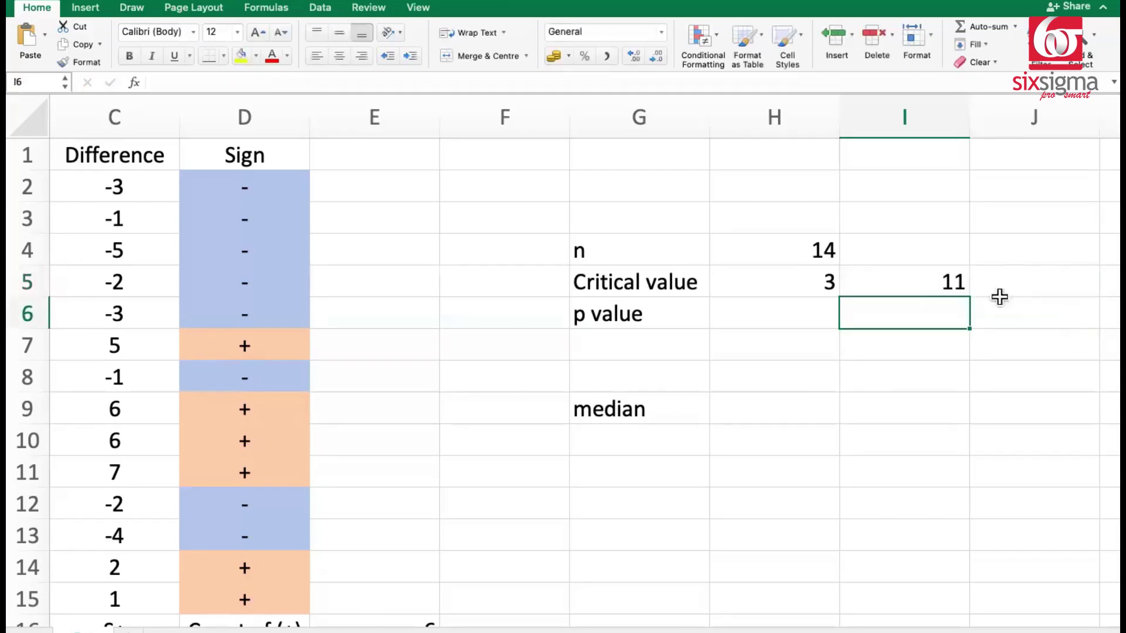
left_click(925, 283)
left_click(811, 283)
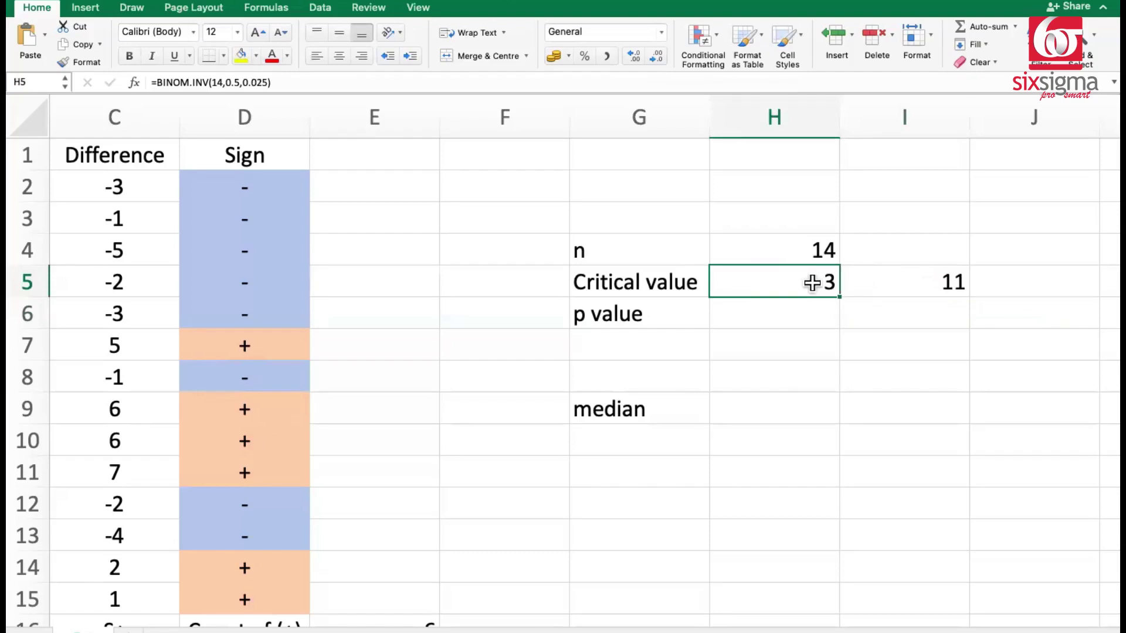
left_click(849, 283)
left_click(810, 281)
scroll(395, 513, "down", 2)
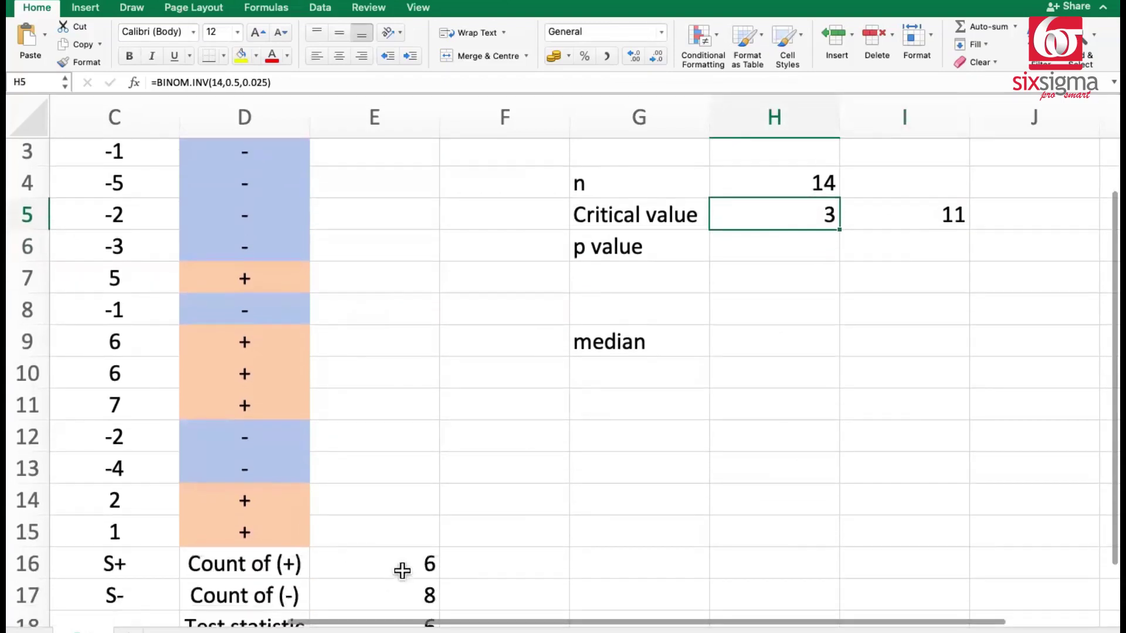
scroll(422, 585, "down", 1)
left_click(396, 590)
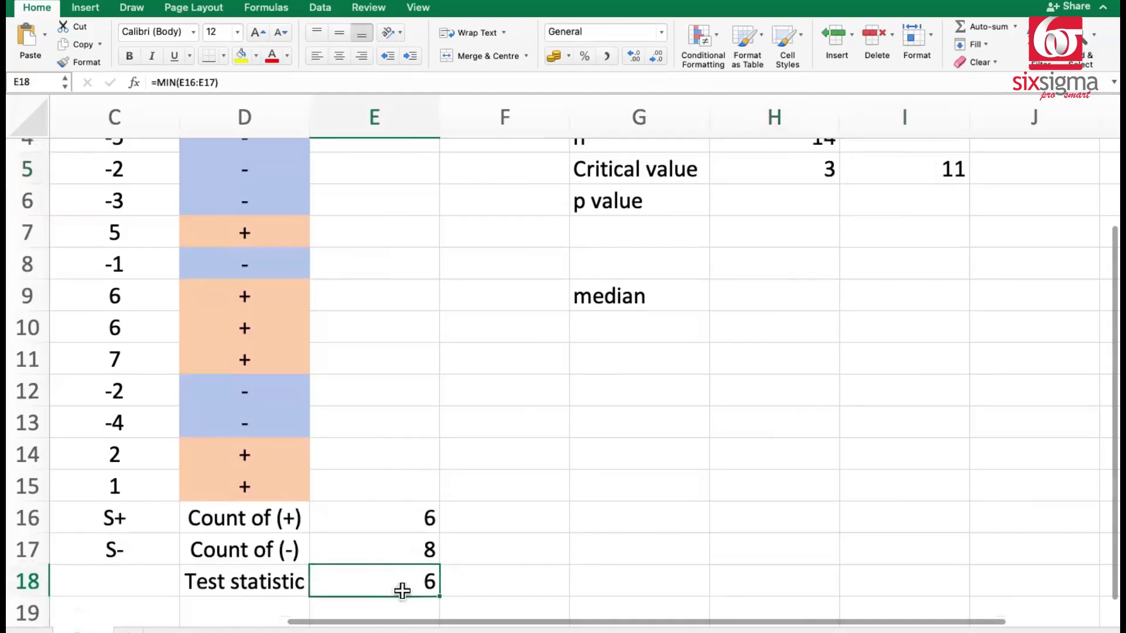
scroll(819, 284, "up", 2)
left_click(785, 236)
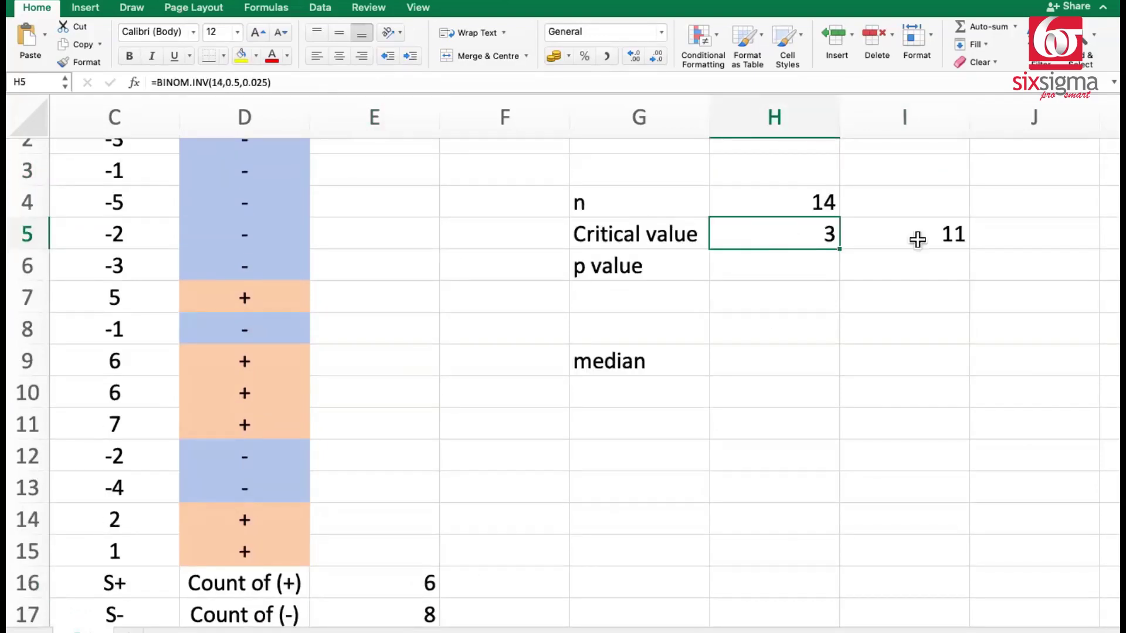
left_click(936, 238)
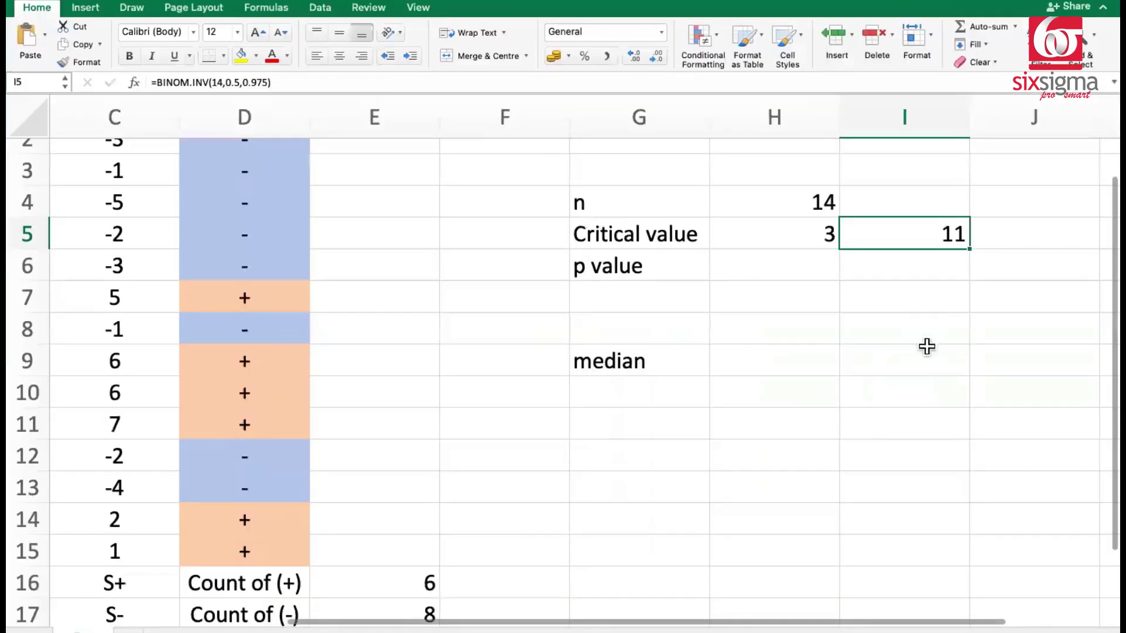
Step: Enter =BINOM.DIST(6,14,0.5,1) in H6, returning a p value of 0.3952637
left_click(801, 263)
type("=bino")
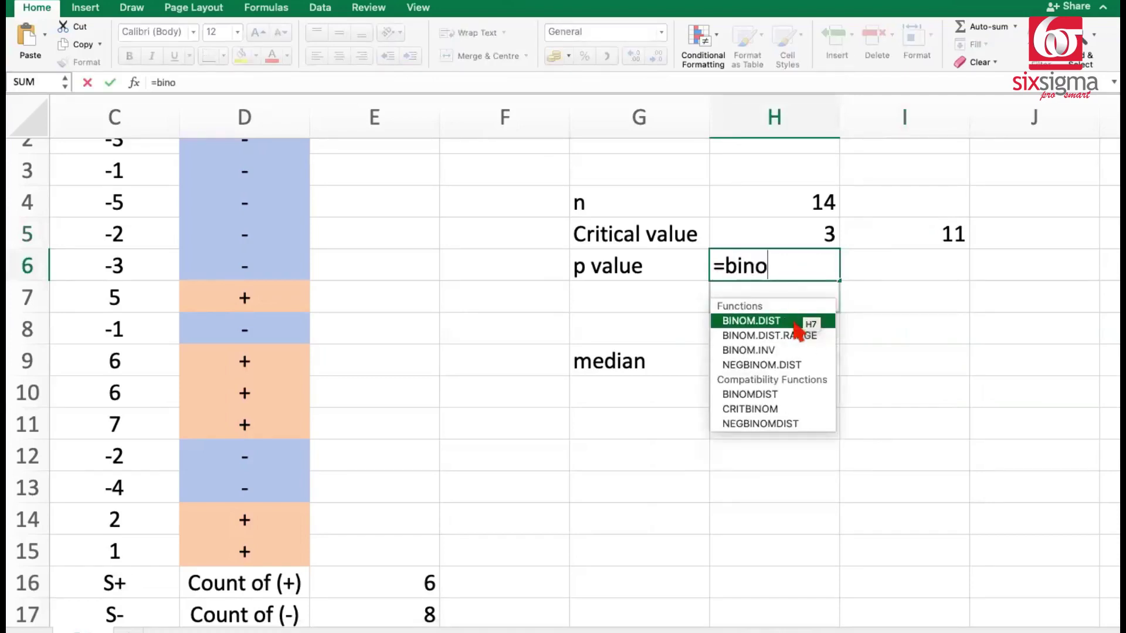
double_click(795, 324)
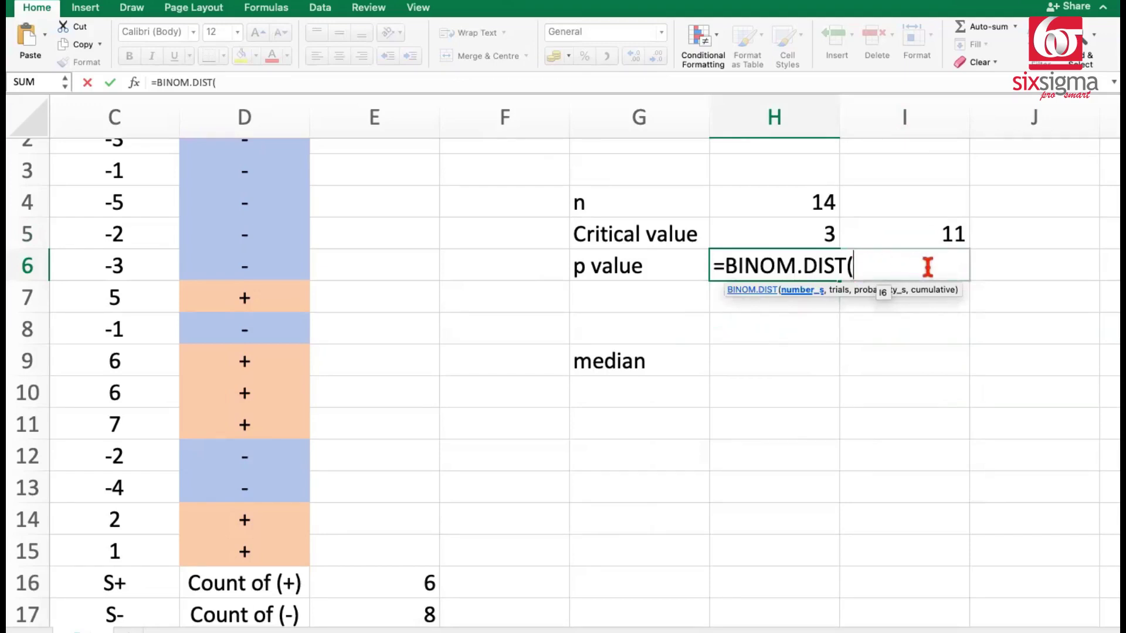
type("6")
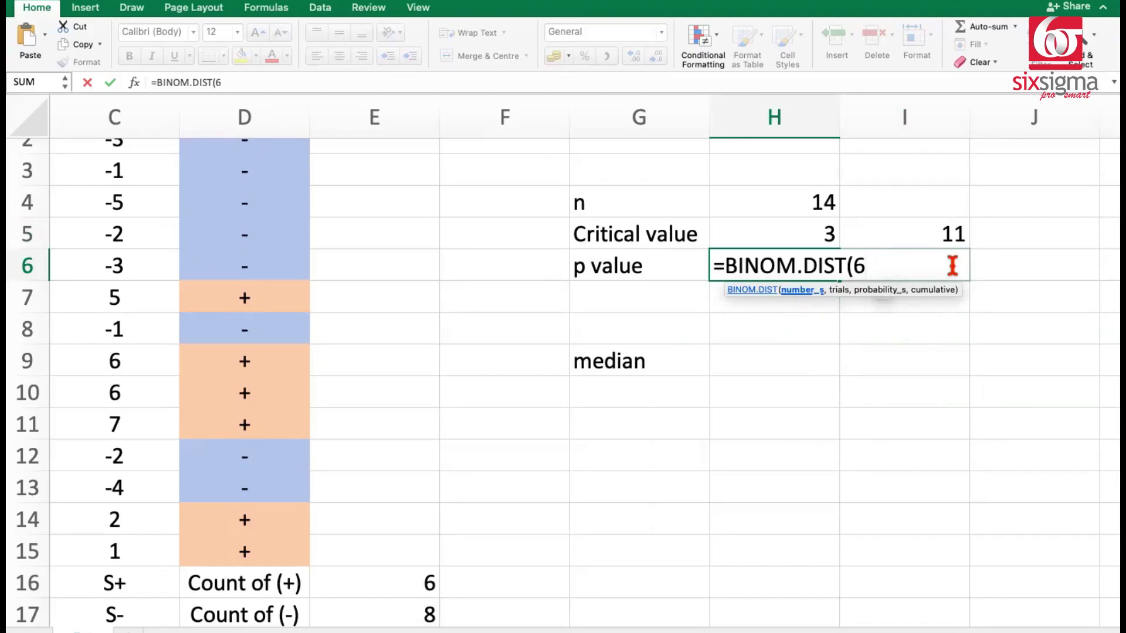
type(",14")
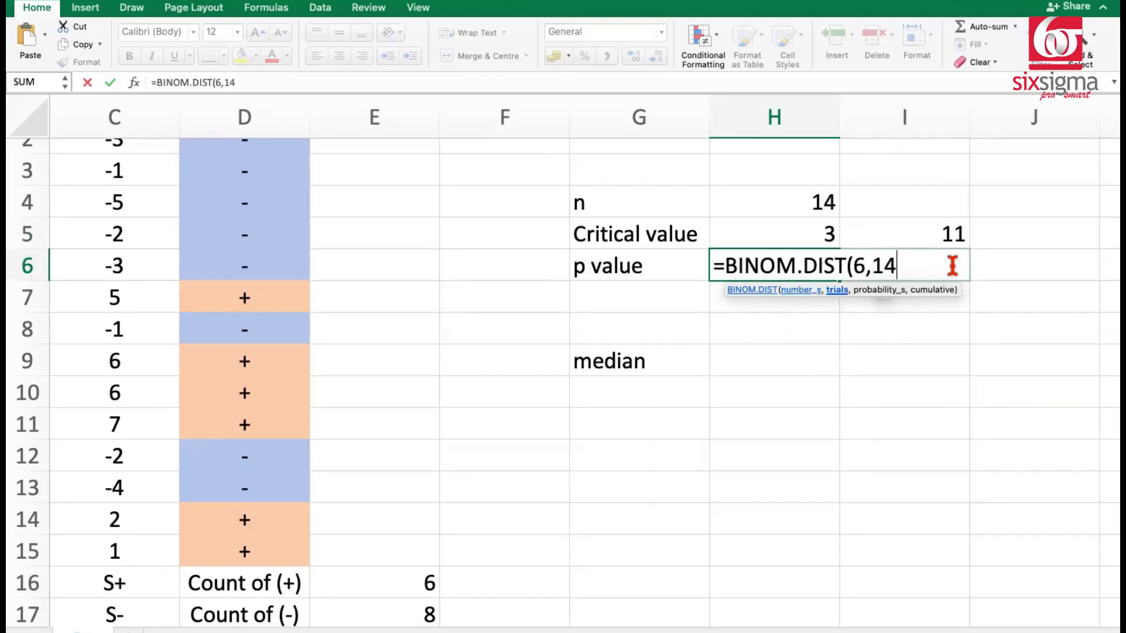
type(",0")
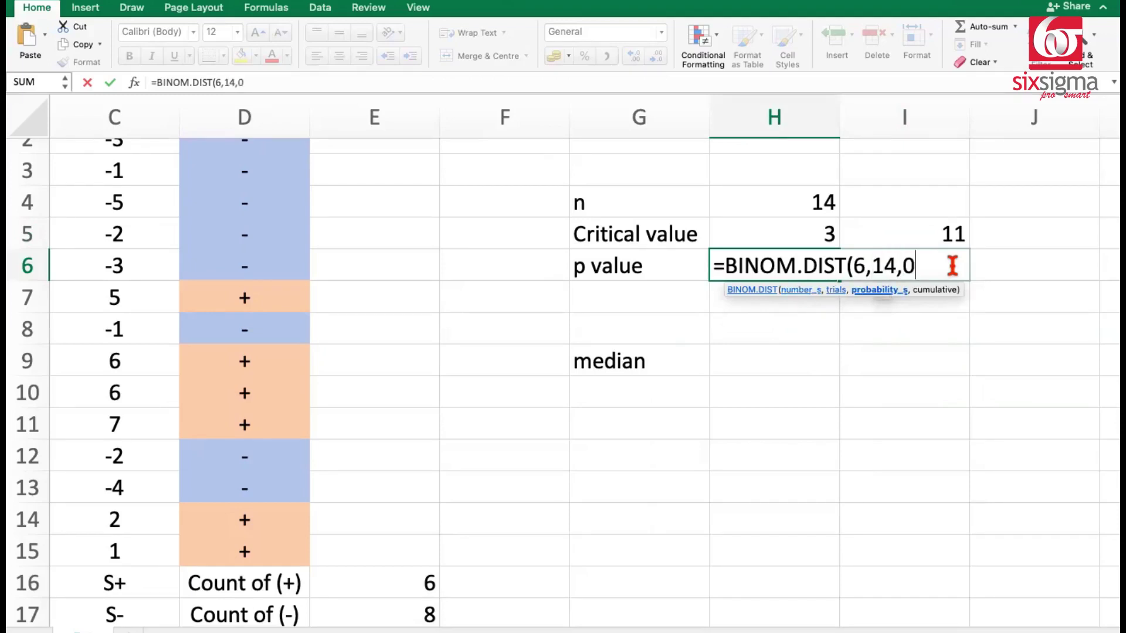
type(".5,1")
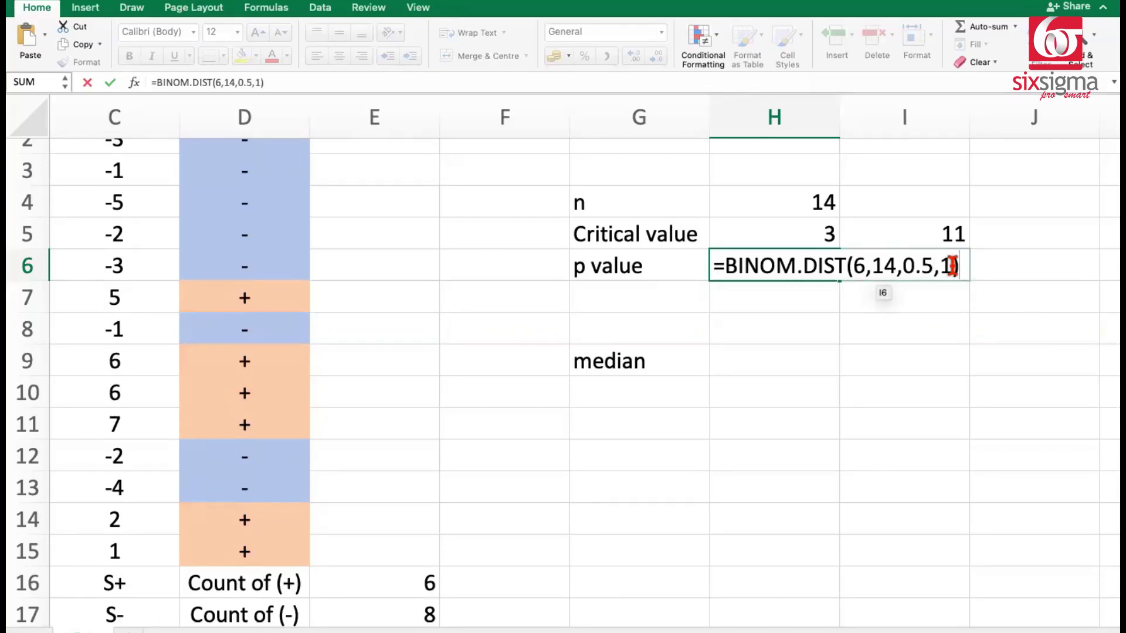
type(")")
key("Return")
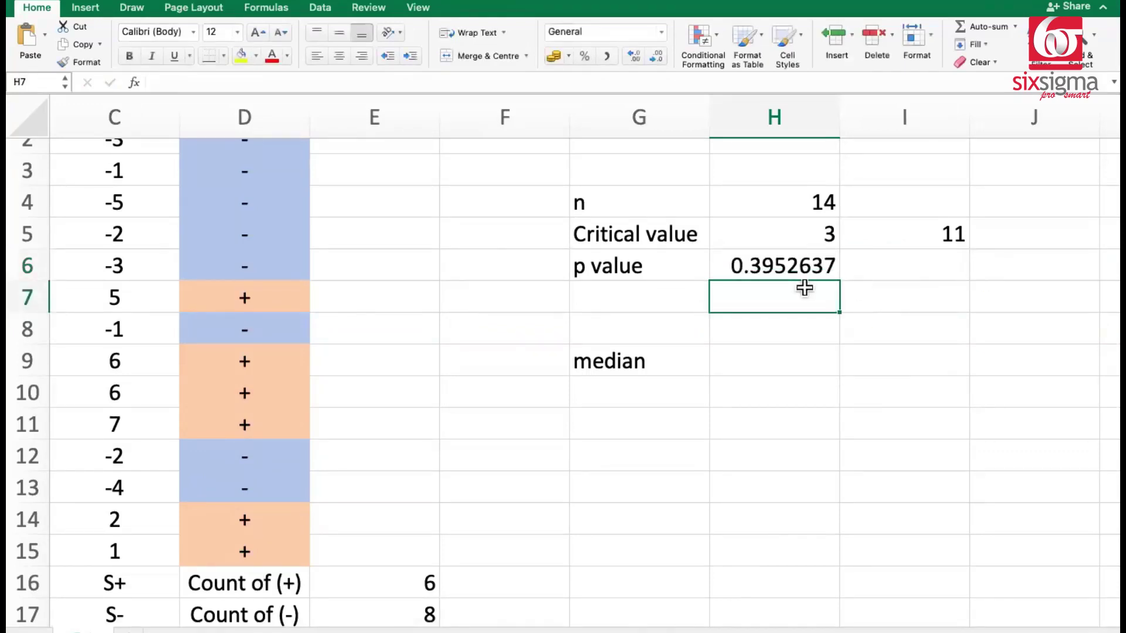
left_click(756, 276)
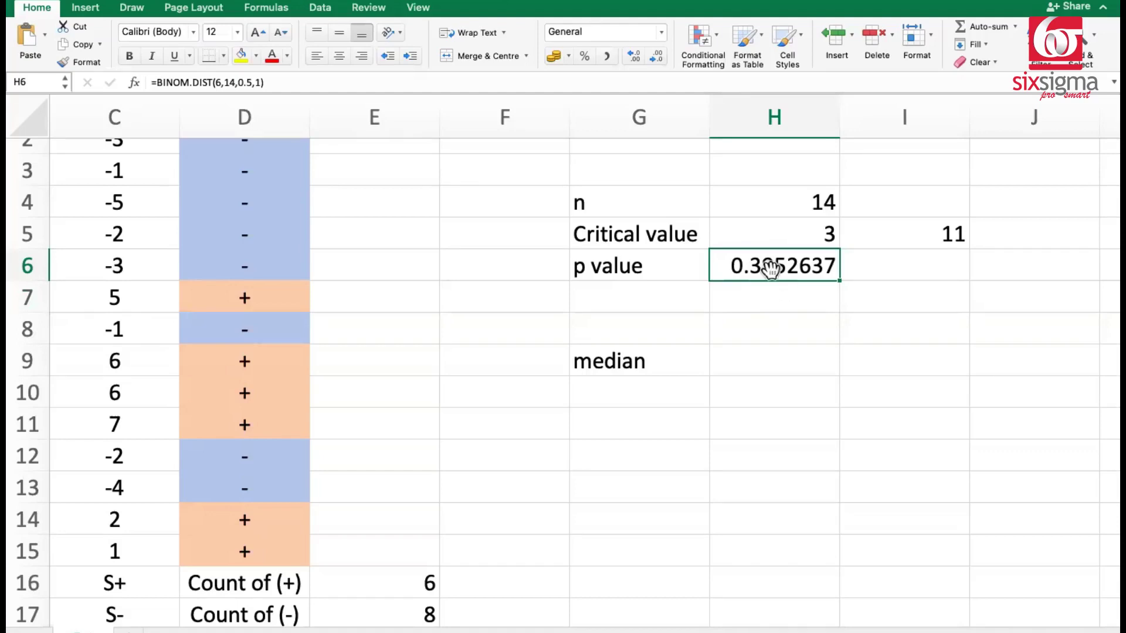
Step: Enter =H6*2 in H7 to double the p value to 0.7905273
left_click(786, 296)
type("=")
key("BackSpace")
left_click(844, 329)
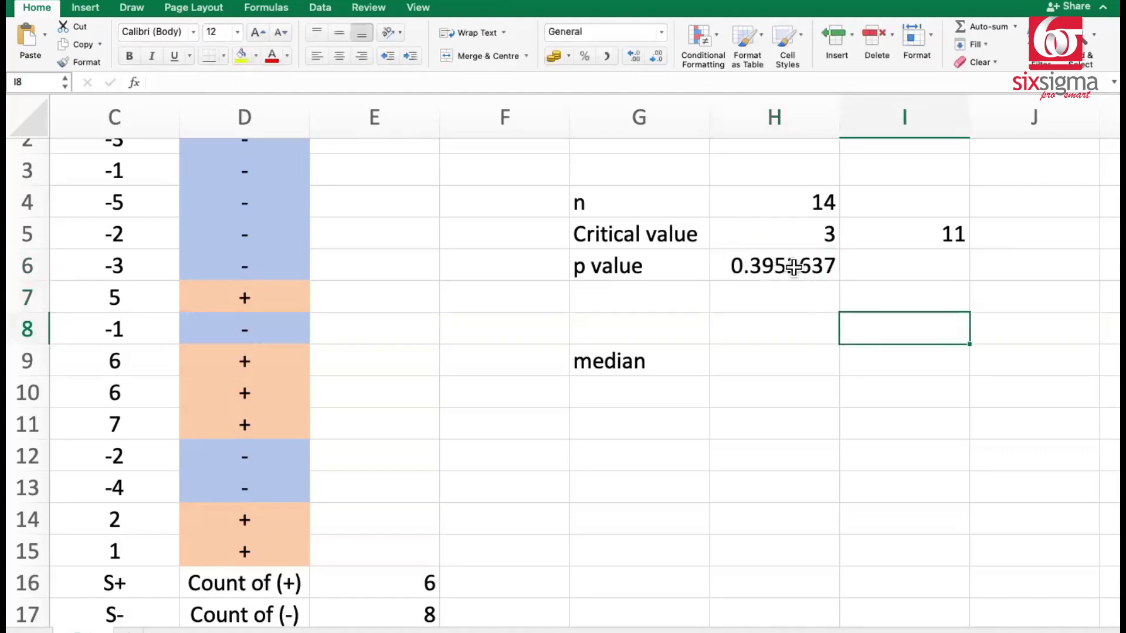
left_click(747, 259)
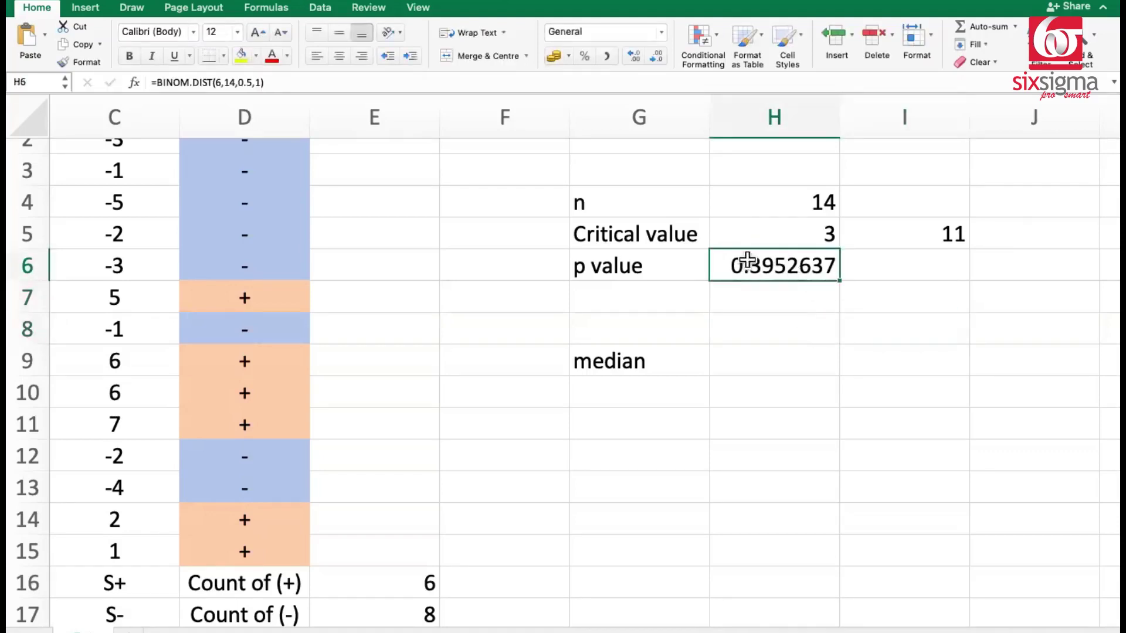
double_click(794, 297)
type("=")
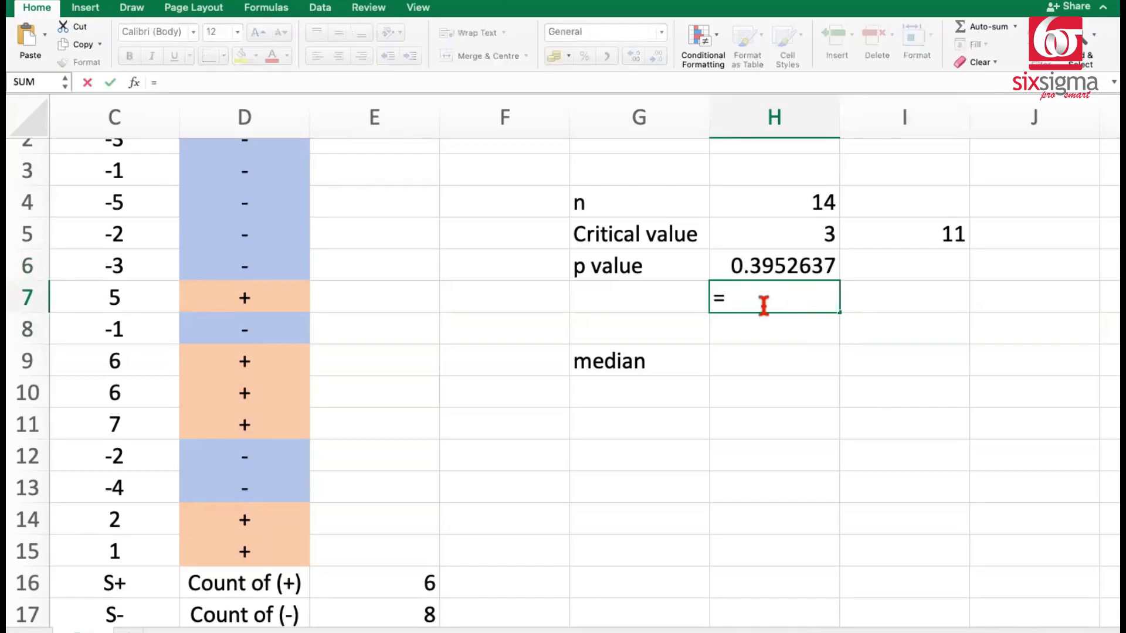
left_click(779, 265)
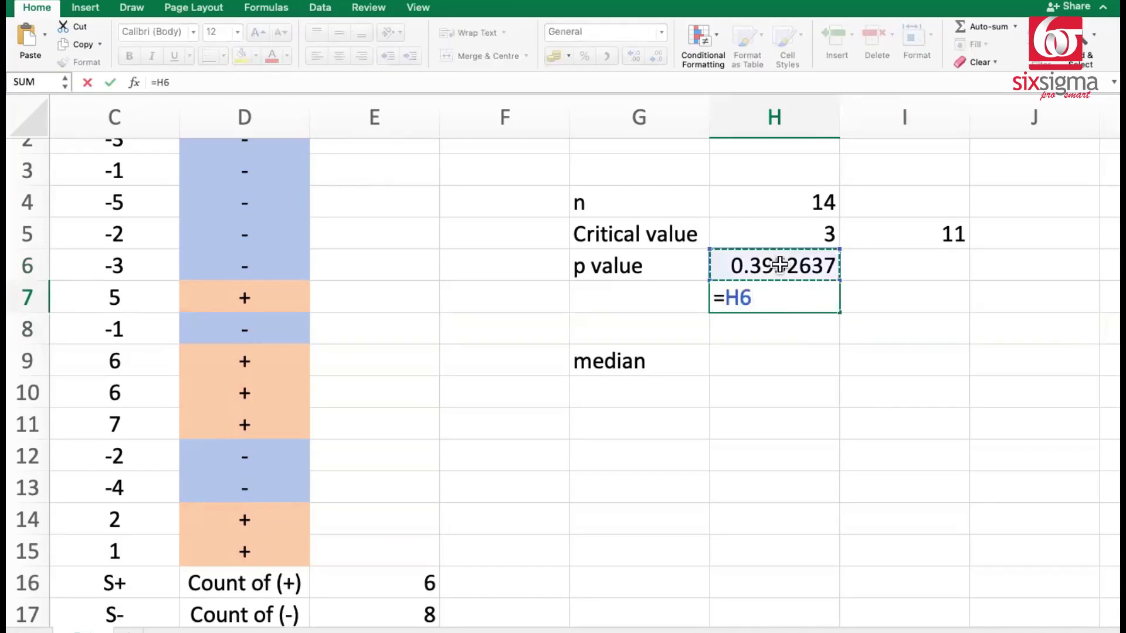
type("*2")
key("Return")
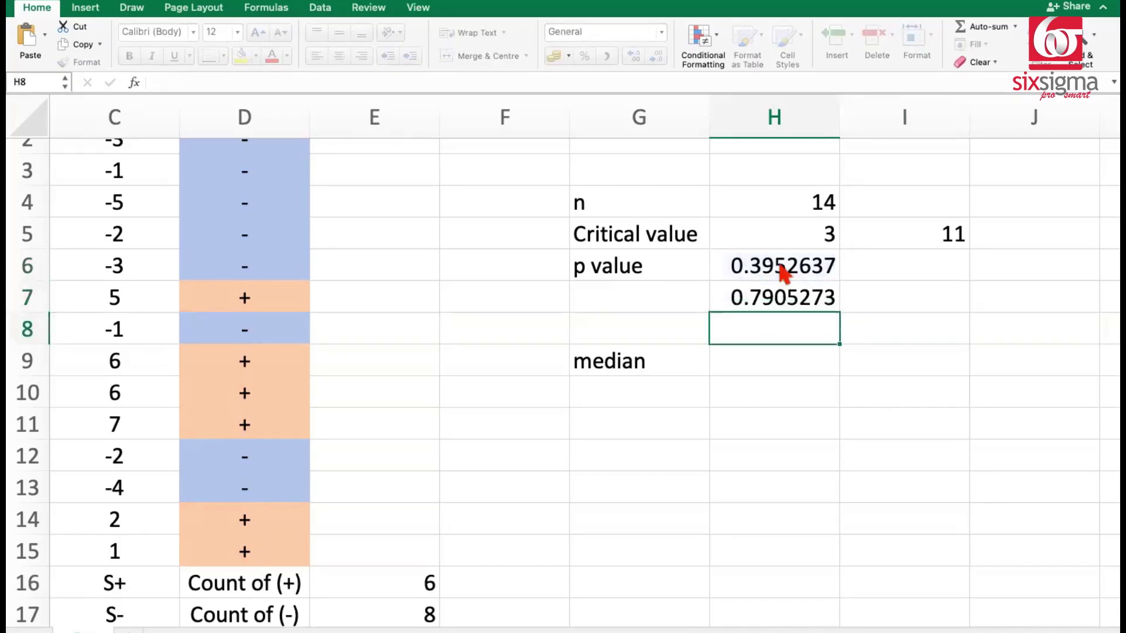
left_click(736, 306)
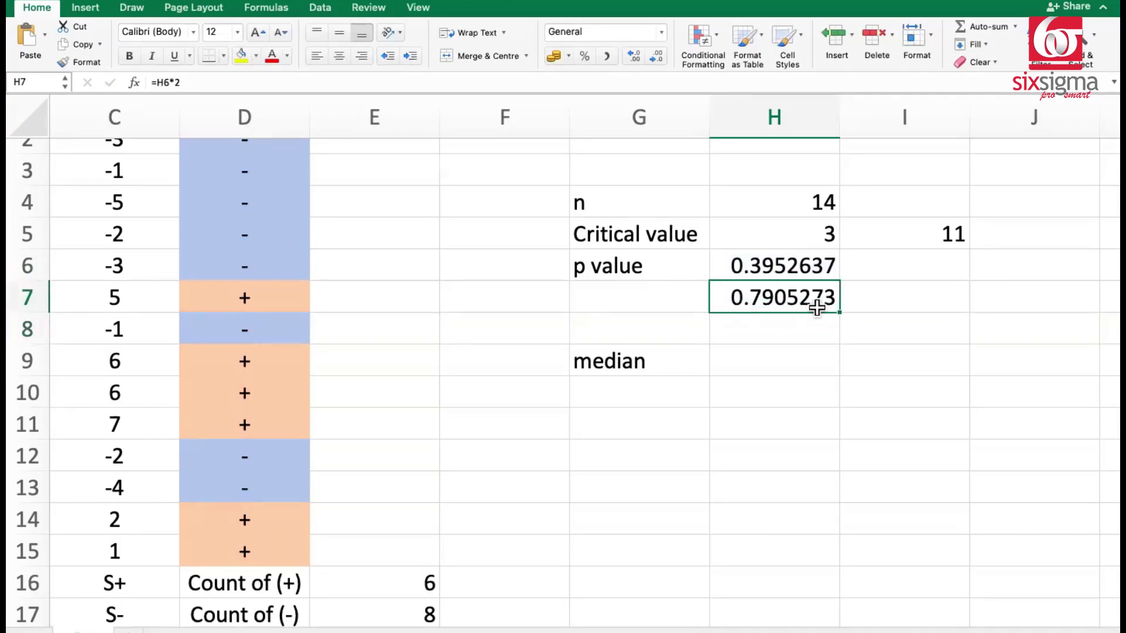
Step: Put '>' in I7 and 0.05 in J7 beside the doubled p value
left_click(900, 299)
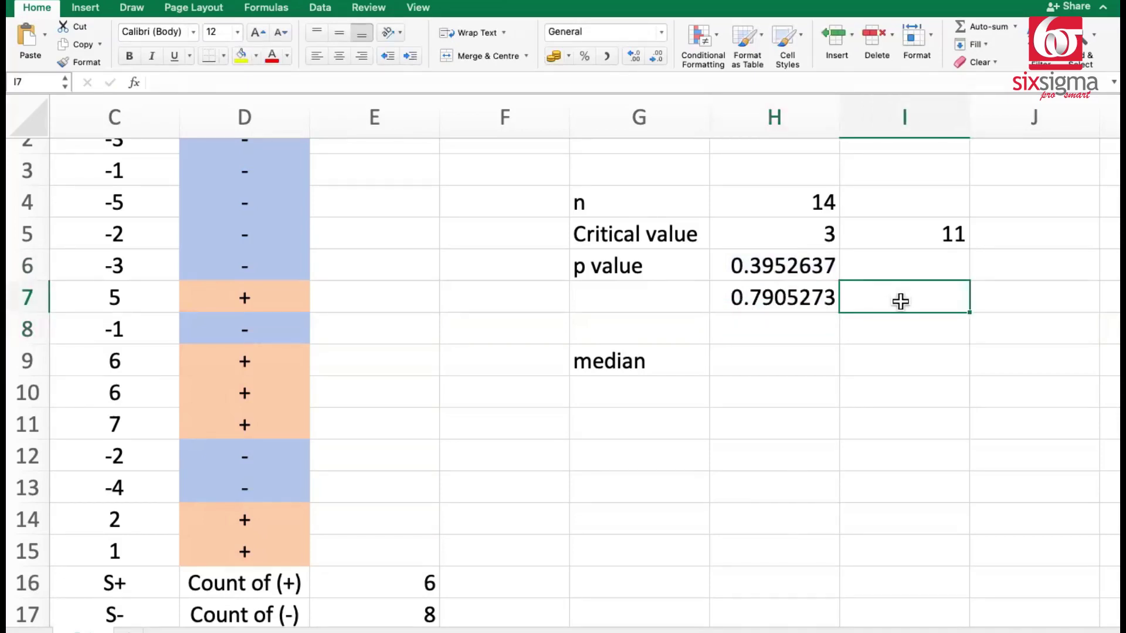
type(">")
key("Tab")
type("0.05")
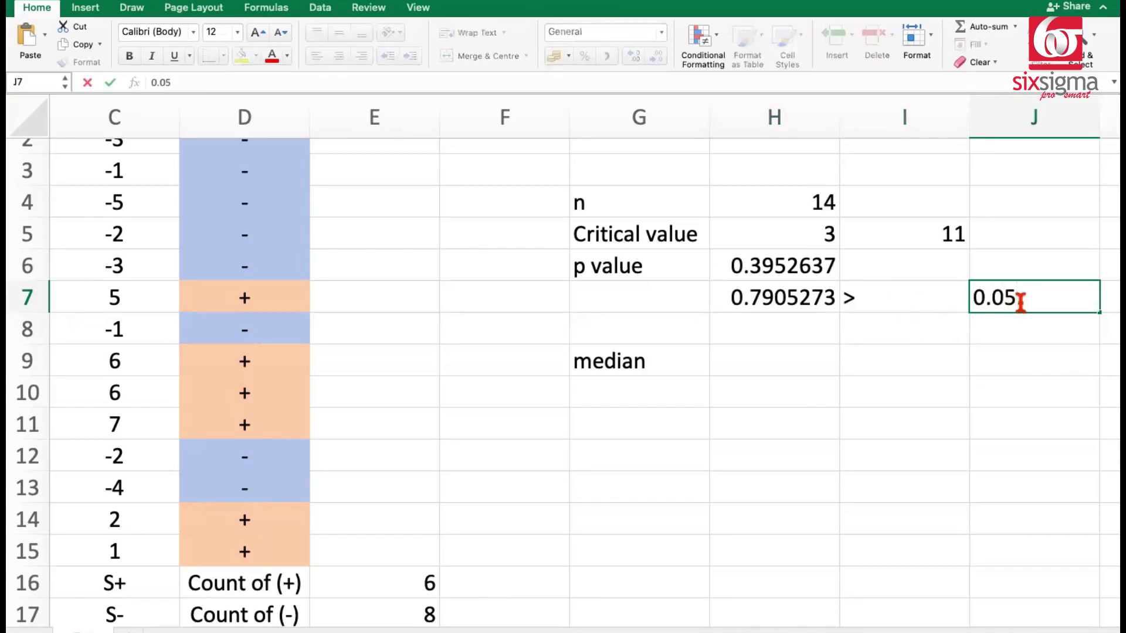
left_click(764, 303)
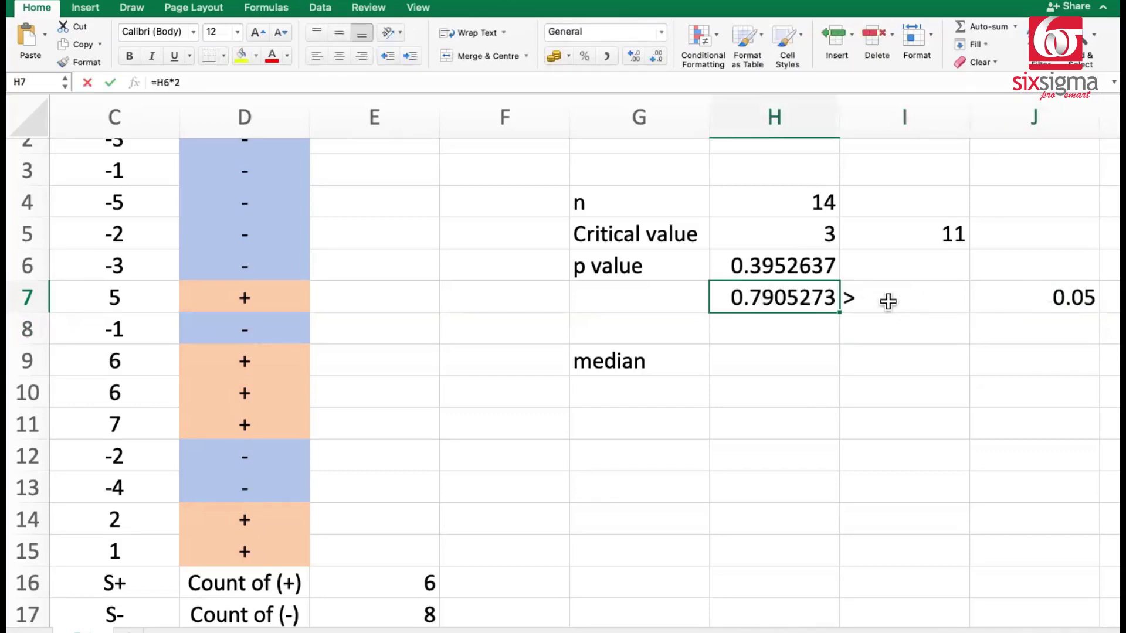
left_click(1017, 300)
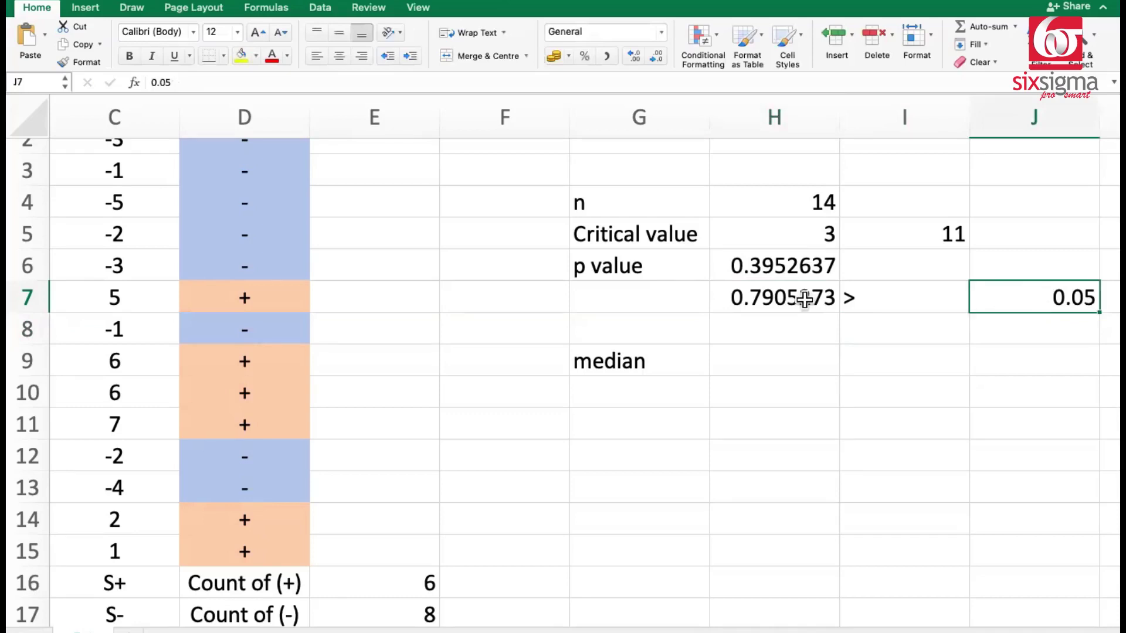